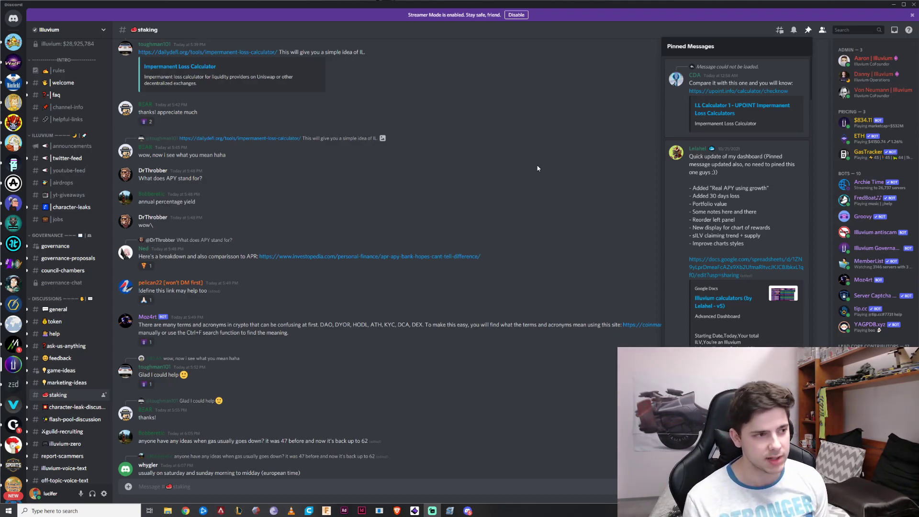
Step: Close the pinned messages panel to get back to the #staking channel conversation
left_click(808, 29)
scroll(458, 251, "down", 9)
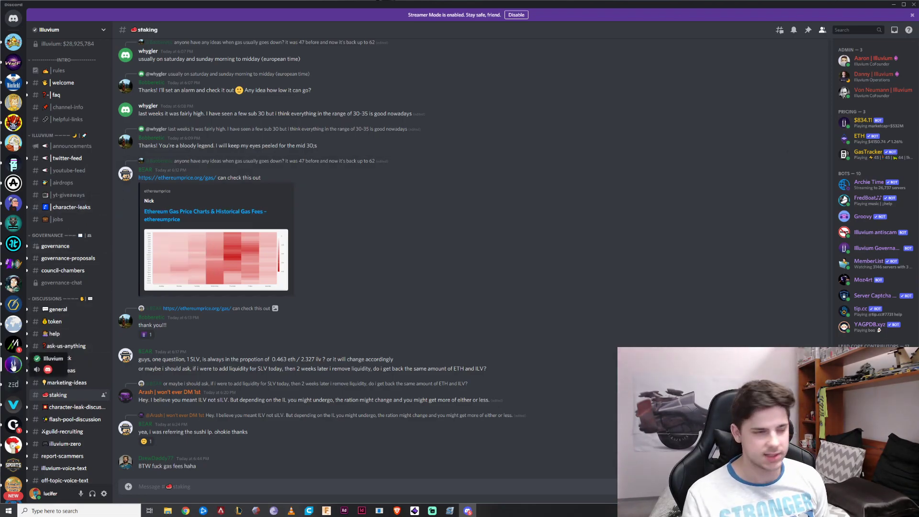
scroll(71, 378, "down", 2)
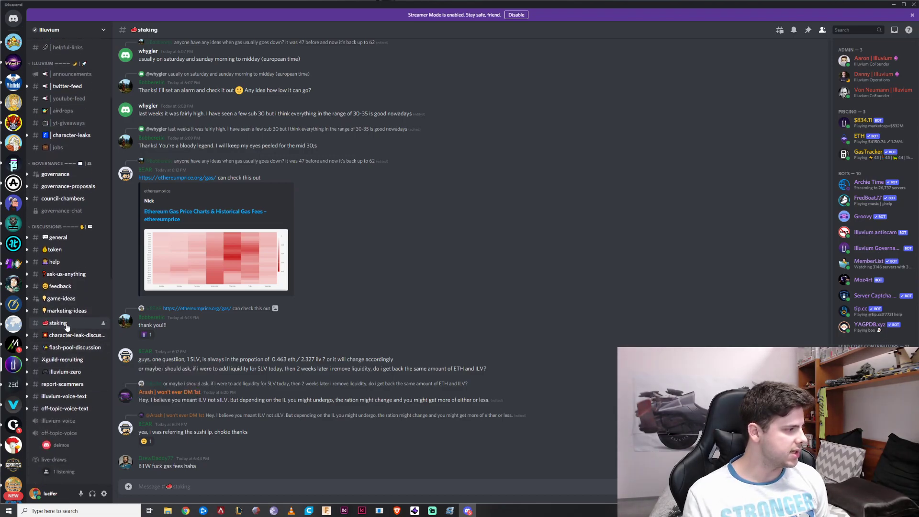
scroll(72, 325, "up", 4)
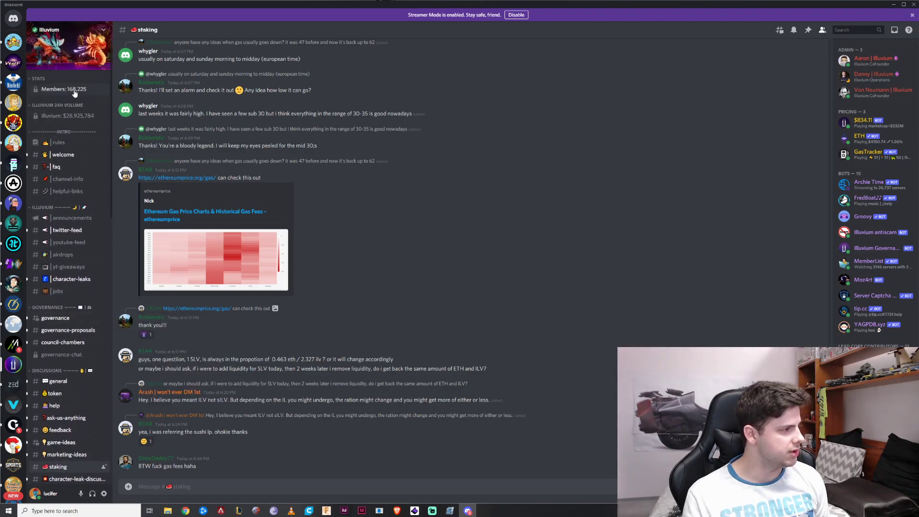
scroll(62, 337, "down", 10)
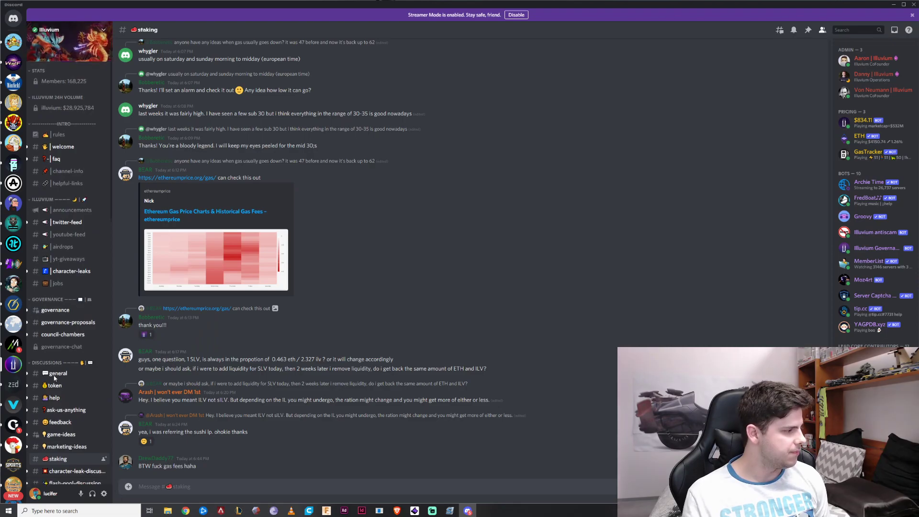
scroll(85, 265, "up", 5)
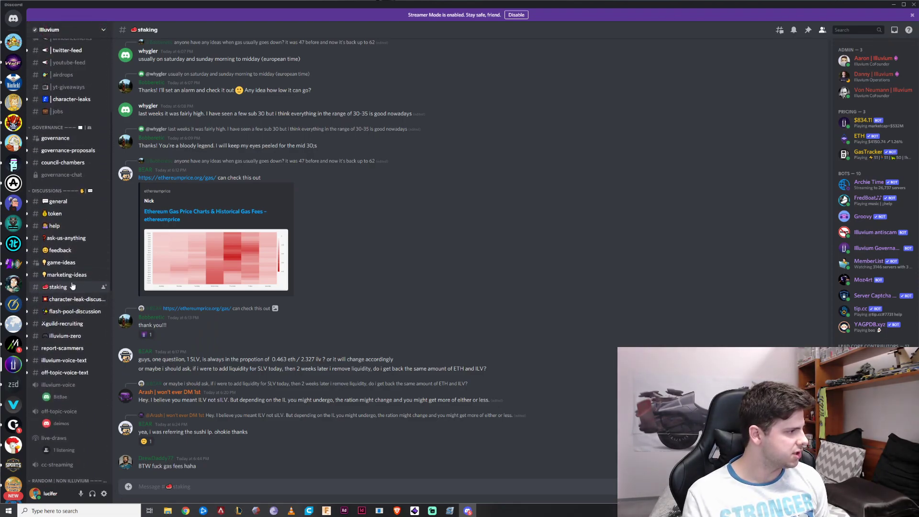
left_click(807, 30)
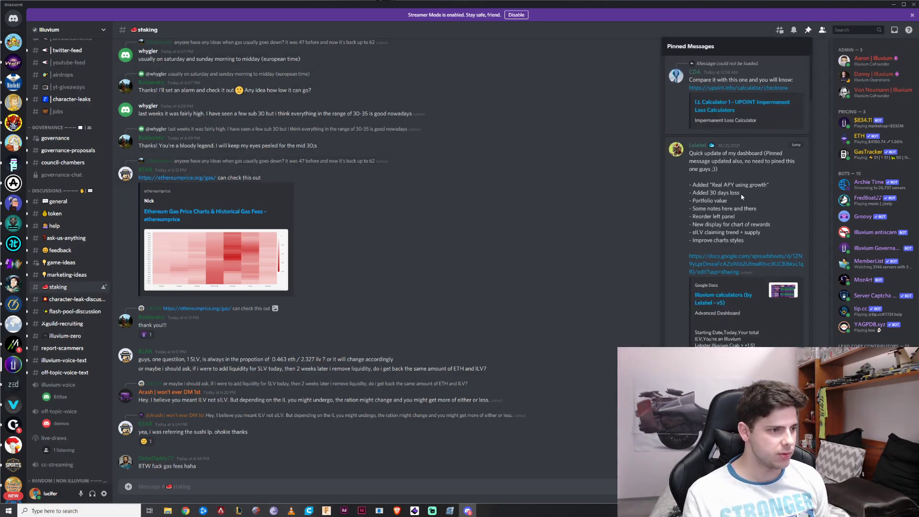
scroll(742, 194, "down", 3)
scroll(685, 222, "up", 1)
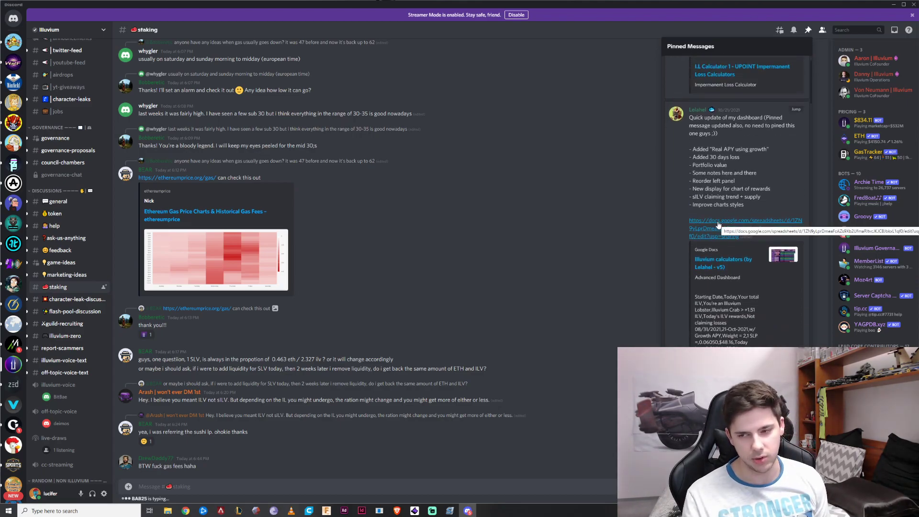
scroll(722, 220, "up", 3)
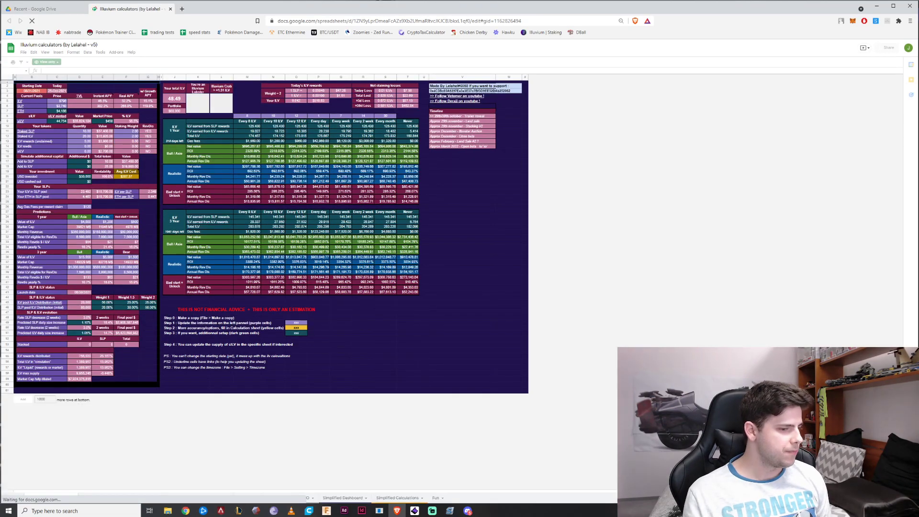
Step: Zoom the Illuvium calculators dashboard to 200%
left_click(42, 65)
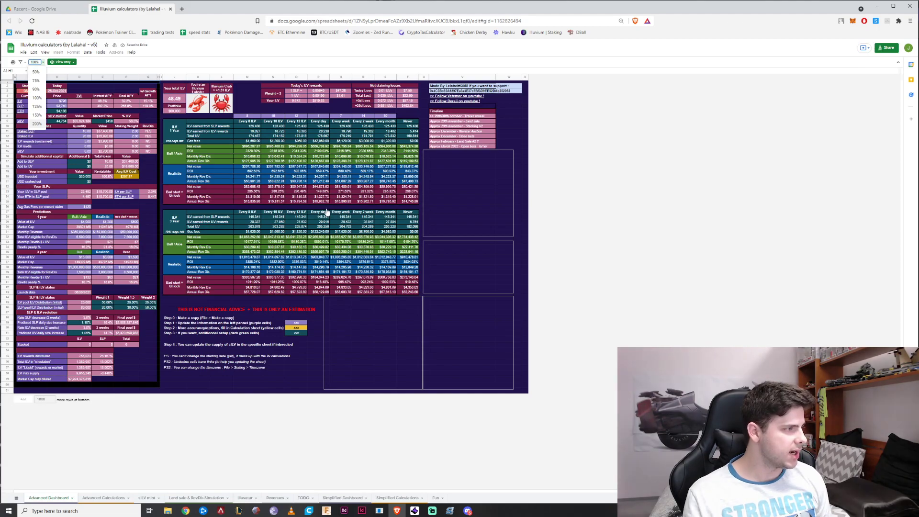
left_click(35, 125)
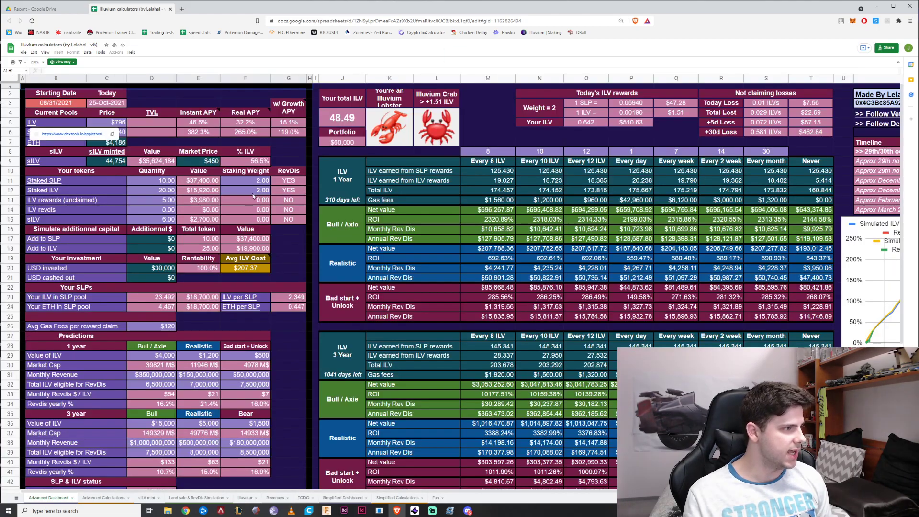
scroll(403, 231, "down", 2)
scroll(404, 231, "down", 2)
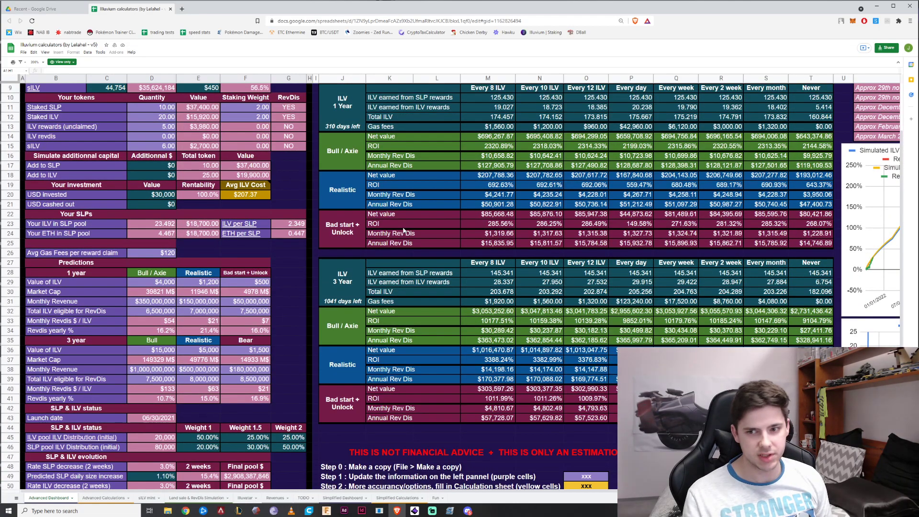
scroll(403, 231, "up", 4)
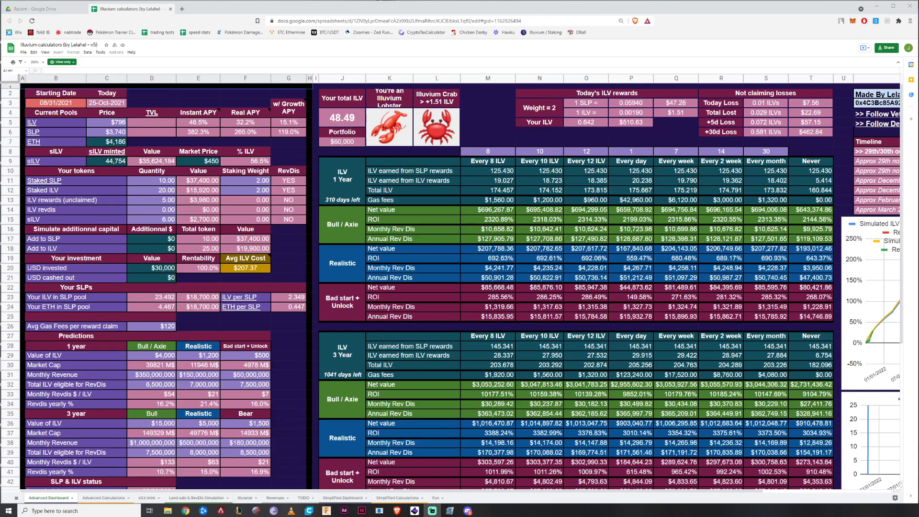
Step: Inspect the Staked SLP quantity in D11, the Additional $ heading in D16, and its formula
left_click(142, 183)
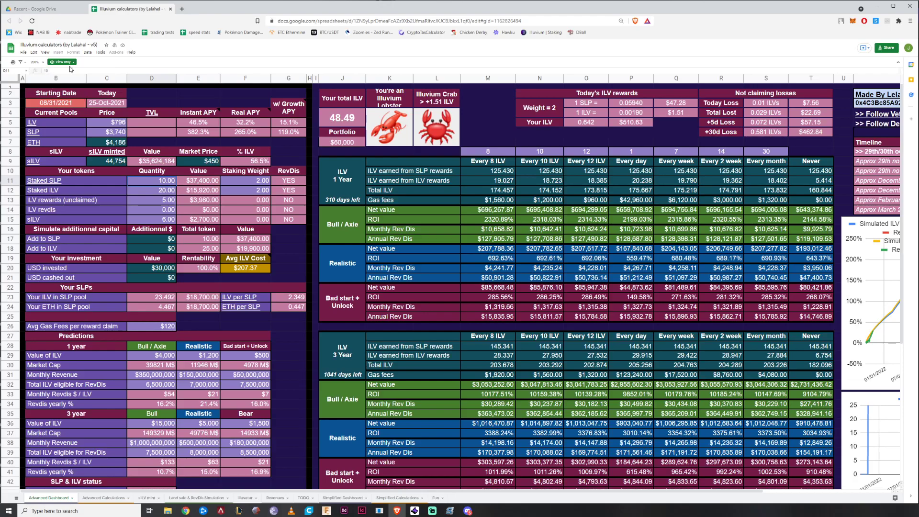
left_click(174, 233)
left_click(194, 211)
left_click(181, 183)
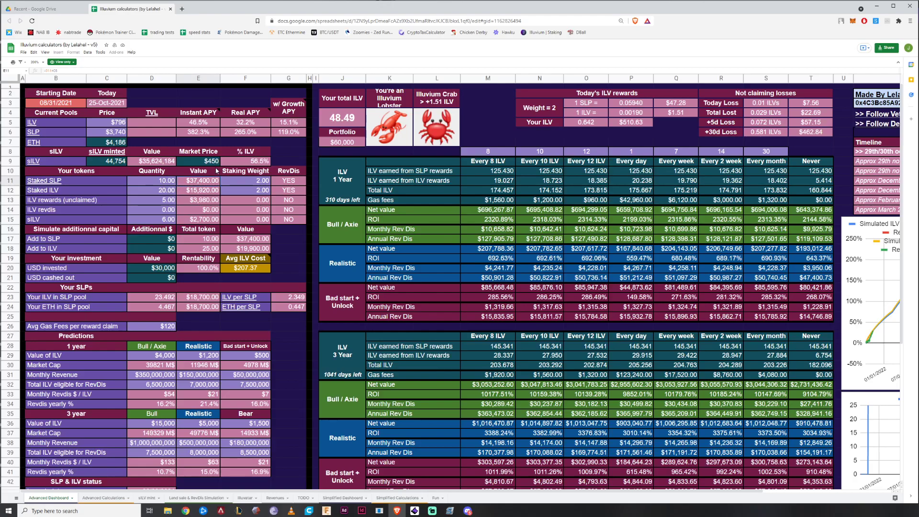
Step: Use File > Make a copy to duplicate the calculator, naming the copy 'Scoriox Sheet'
left_click(24, 52)
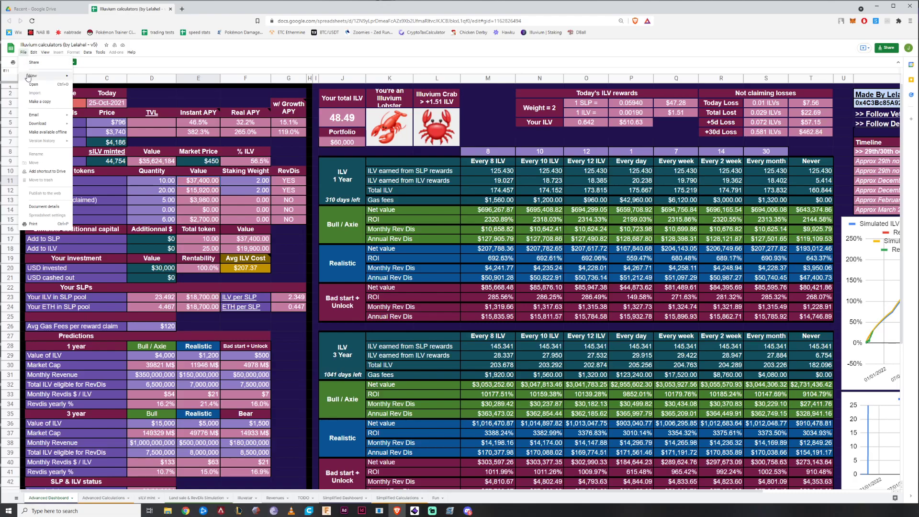
left_click(39, 101)
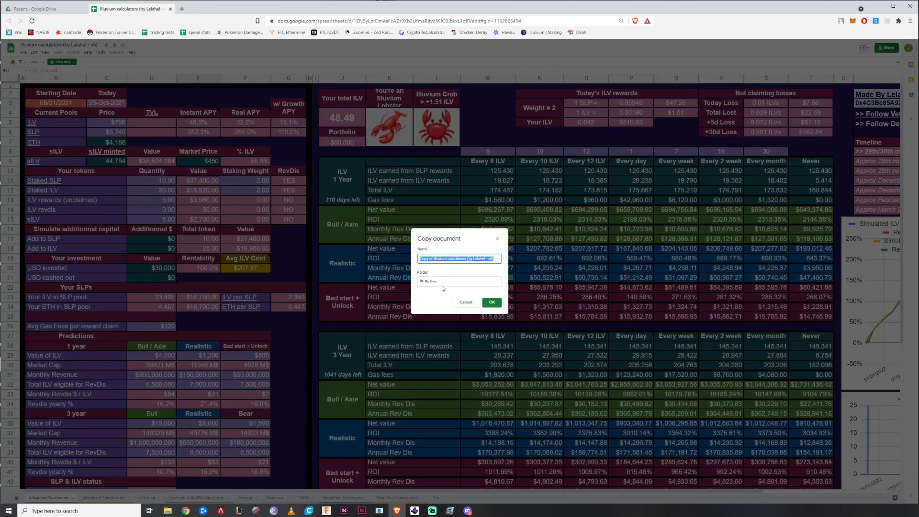
left_click(495, 258)
left_click(466, 302)
left_click(25, 54)
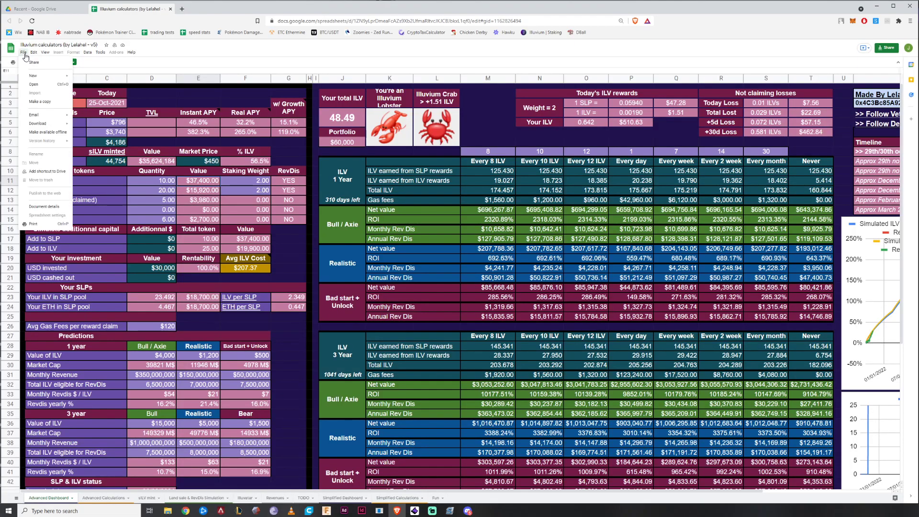
mouse_move(39, 125)
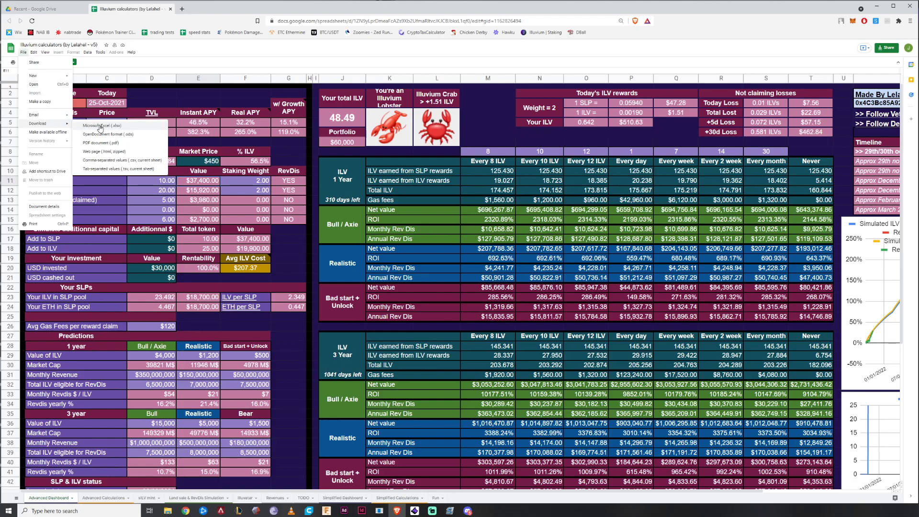
left_click(50, 102)
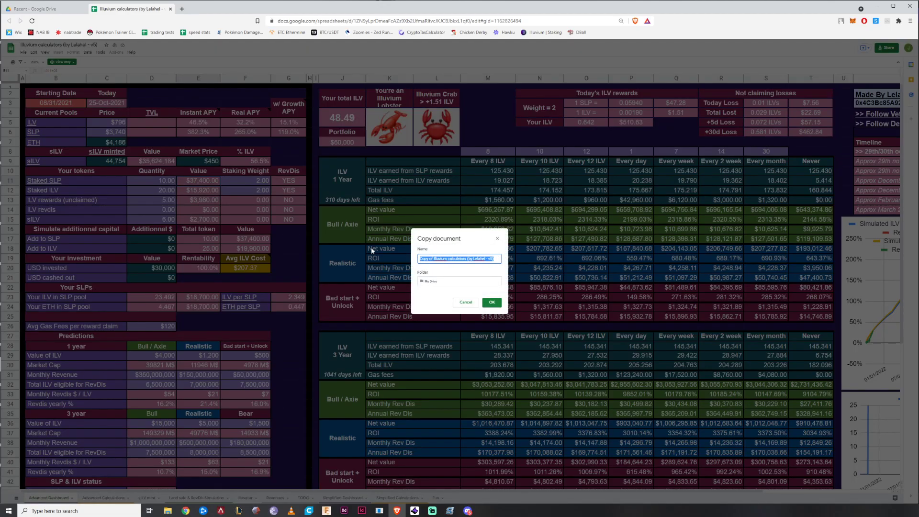
type("Scoriox Sheet")
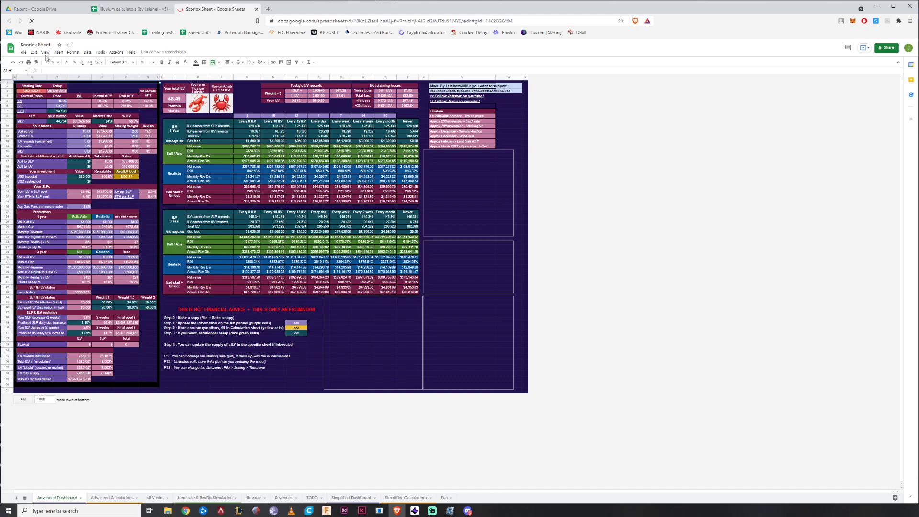
Step: Set the Scoriox Sheet zoom to 200%
left_click(59, 63)
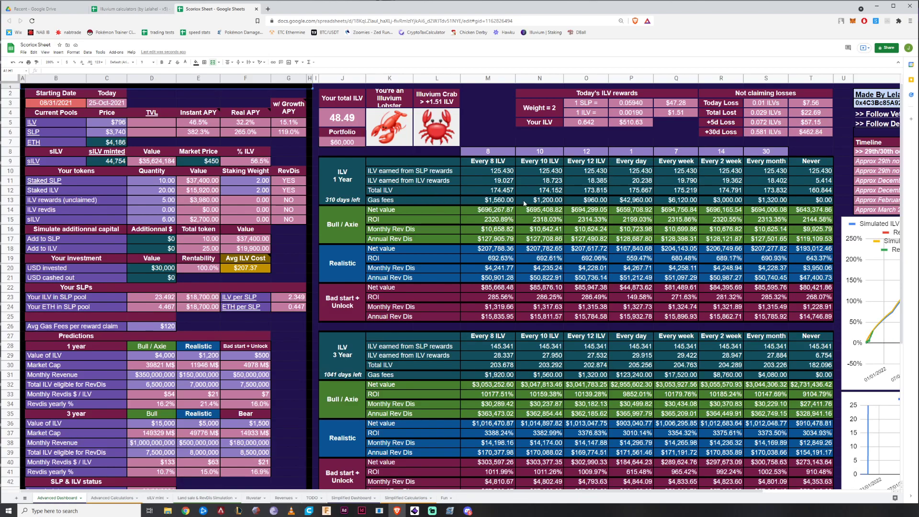
scroll(264, 238, "down", 2)
scroll(263, 237, "up", 2)
Step: Check the staked SLP and ILV quantities in D11–D12 and the F11 staking weight, then select D11:D15
left_click(169, 181)
left_click(169, 190)
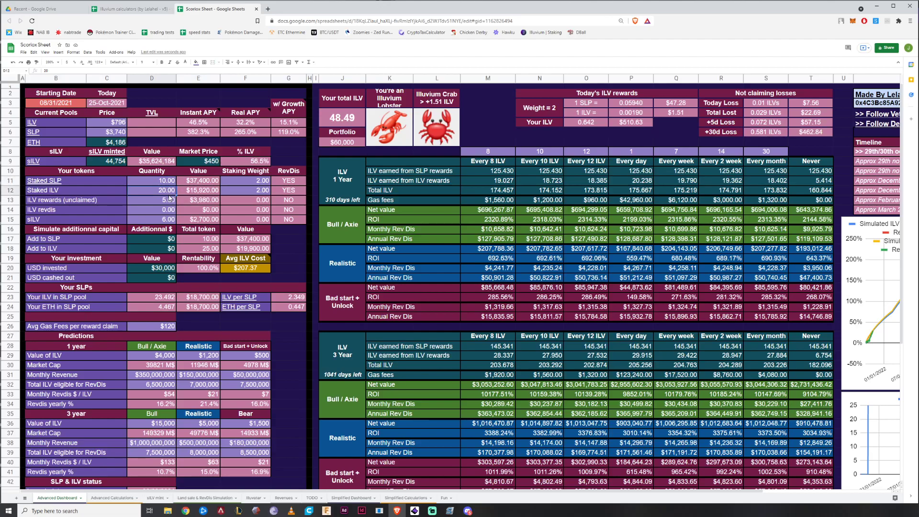
left_click(174, 182)
left_click(173, 192)
key("Down")
key("Right")
key("Right")
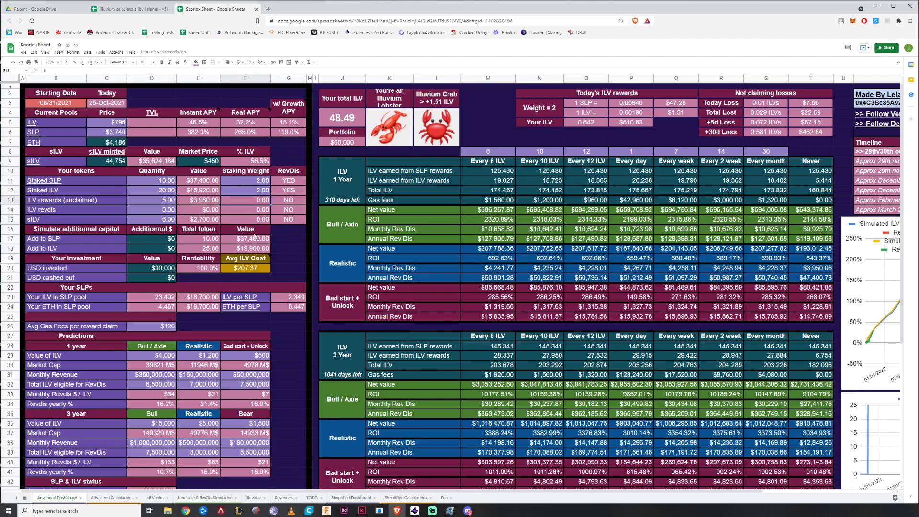
left_click(259, 196)
left_click(264, 181)
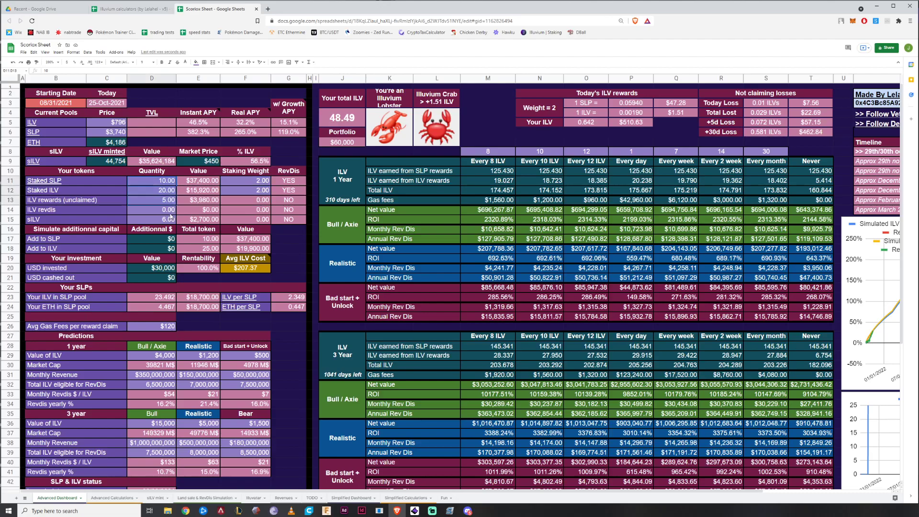
left_click_drag(170, 216, 171, 223)
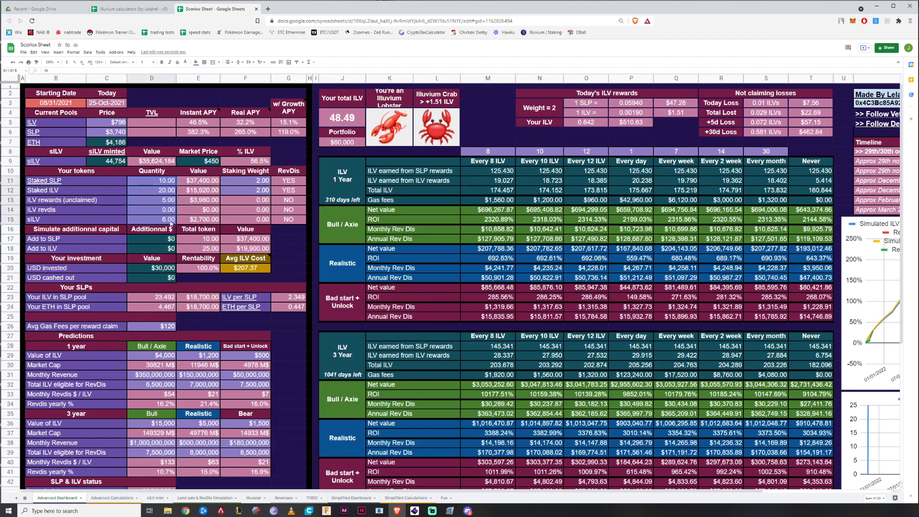
Step: Give the quantity cells D11:D15 a bright green fill with darker text
left_click(196, 63)
left_click(220, 112)
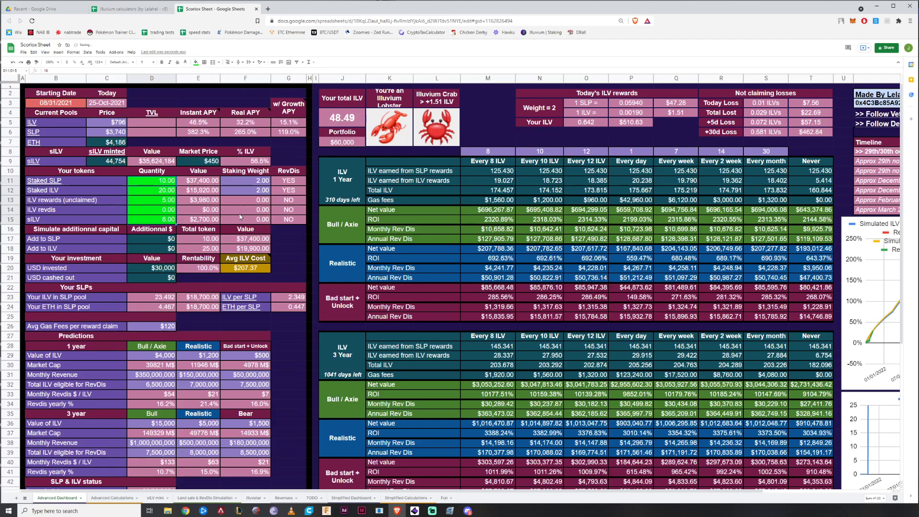
left_click_drag(177, 180, 165, 223)
left_click(186, 62)
left_click(191, 86)
left_click(201, 191)
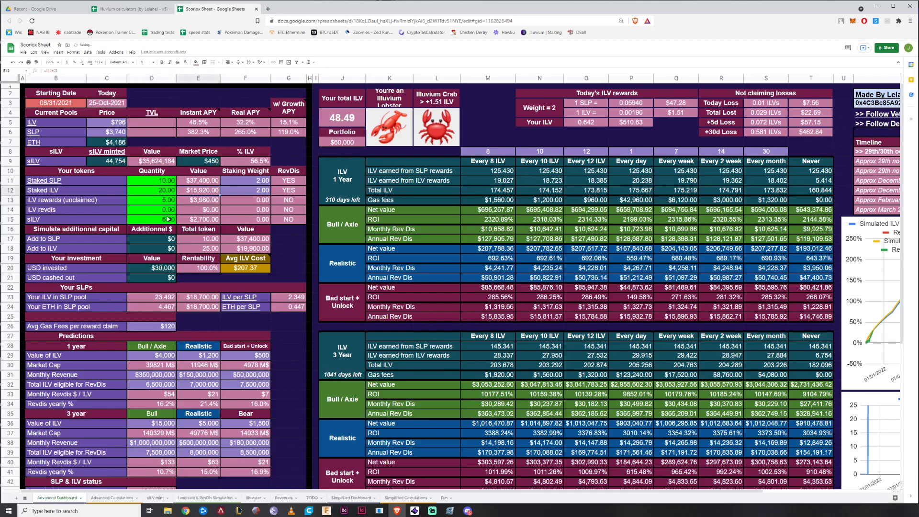
Step: Fill the two $0 additional capital cells D17:D18 bright green
left_click_drag(167, 240, 167, 248)
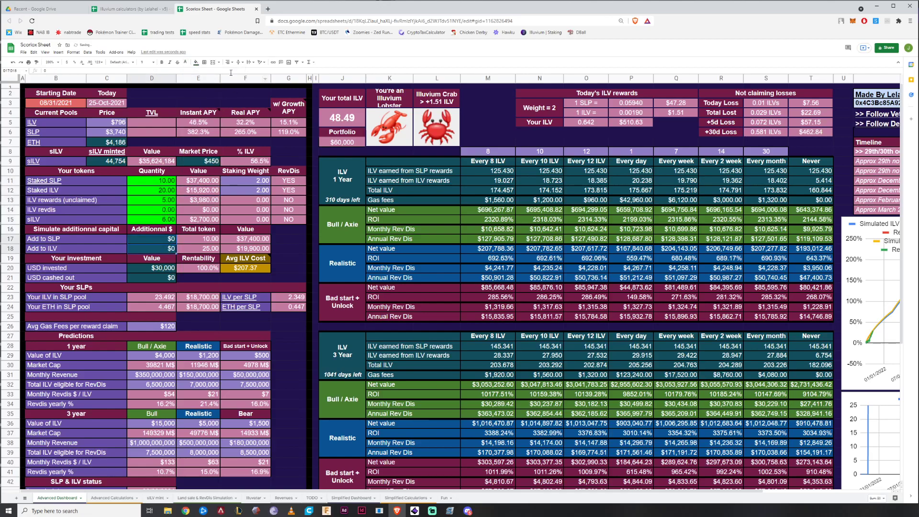
left_click(196, 62)
left_click(220, 115)
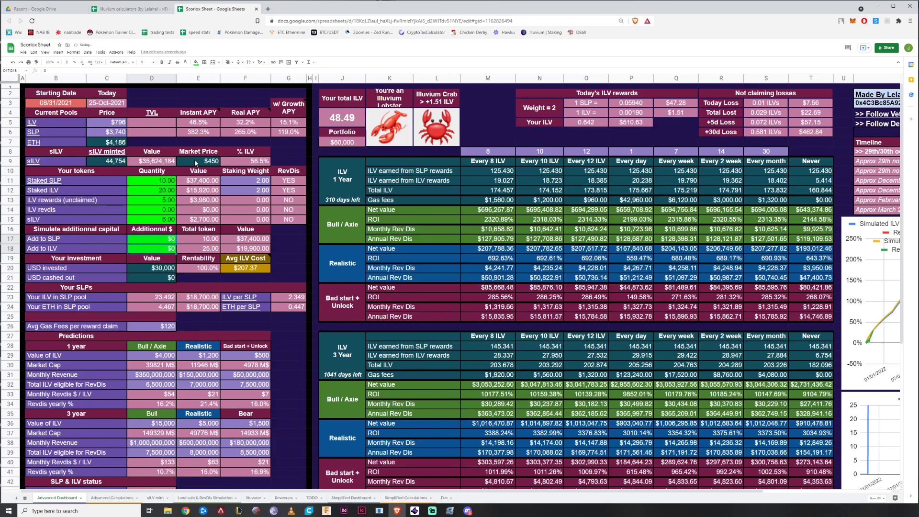
left_click(185, 63)
left_click(188, 82)
Step: Review the USD invested range D20:E21, the sILV price in E9, and cells E14 and D11
left_click(166, 269)
left_click_drag(166, 269, 216, 281)
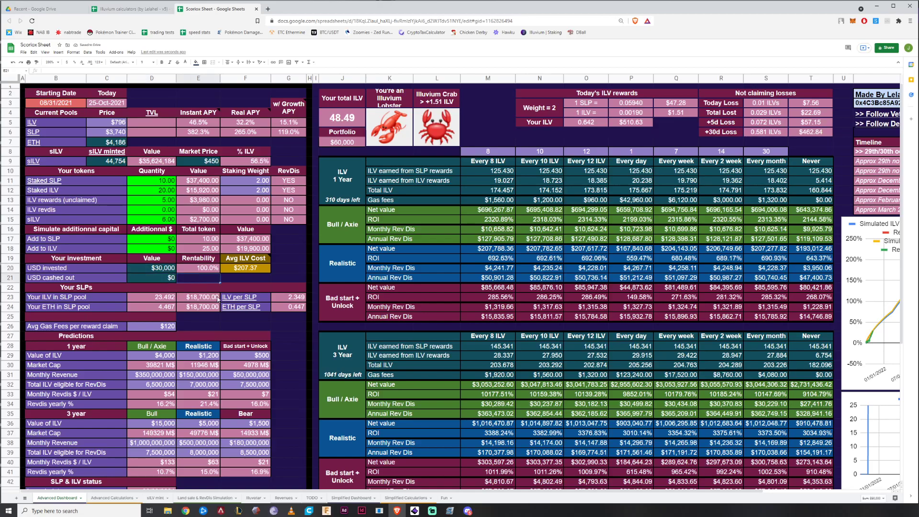
mouse_move(253, 299)
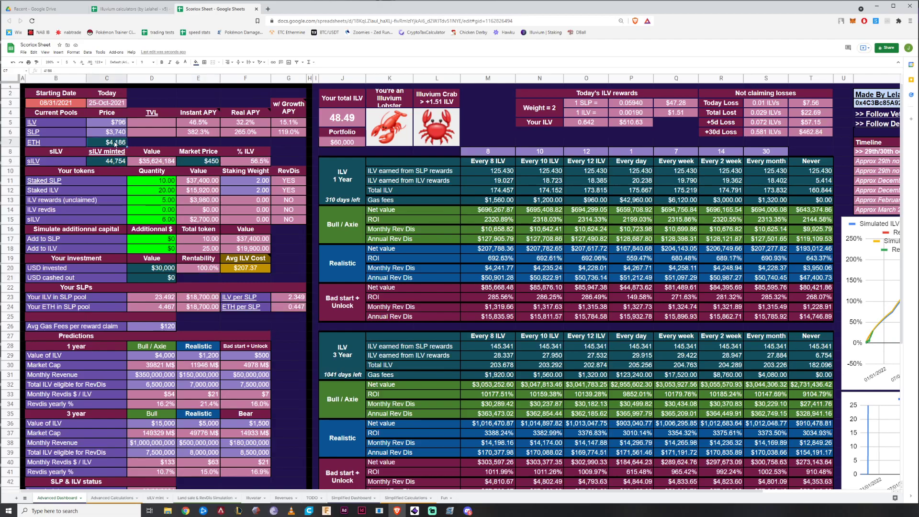
left_click(210, 165)
left_click(161, 183)
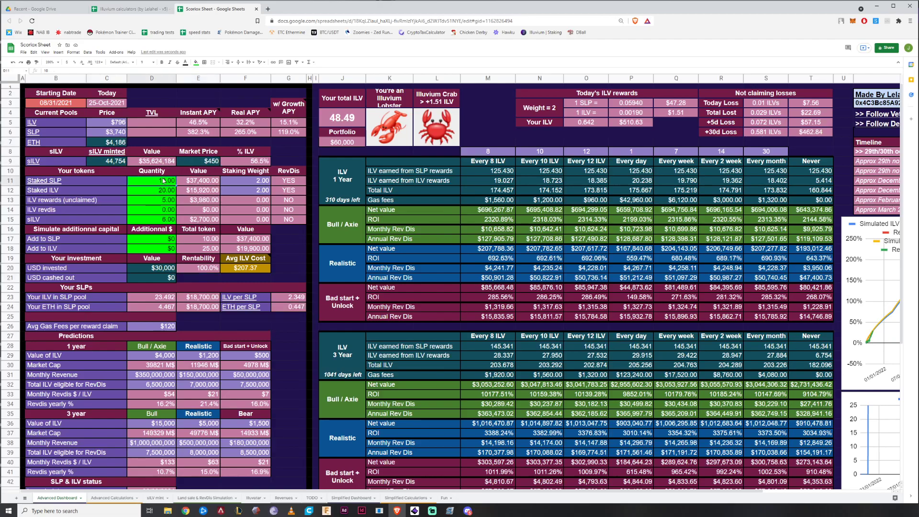
left_click_drag(161, 183, 163, 211)
left_click(211, 209)
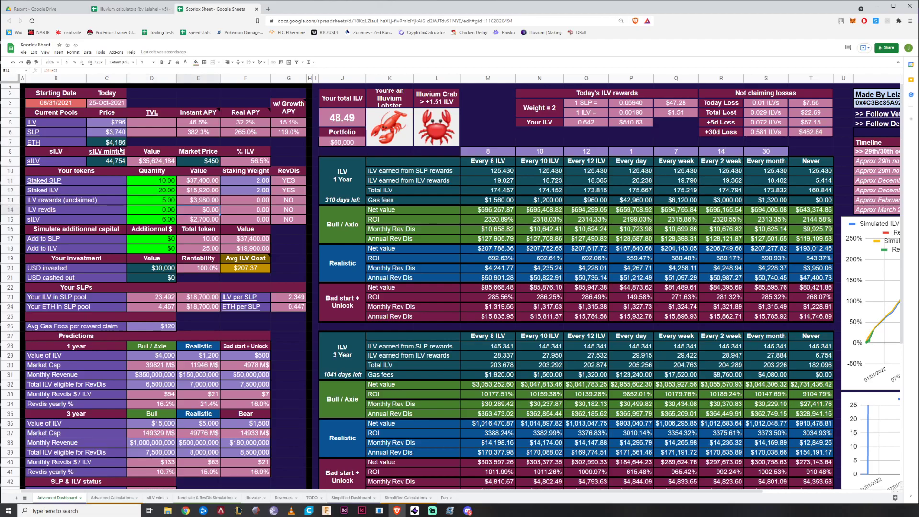
left_click(165, 181)
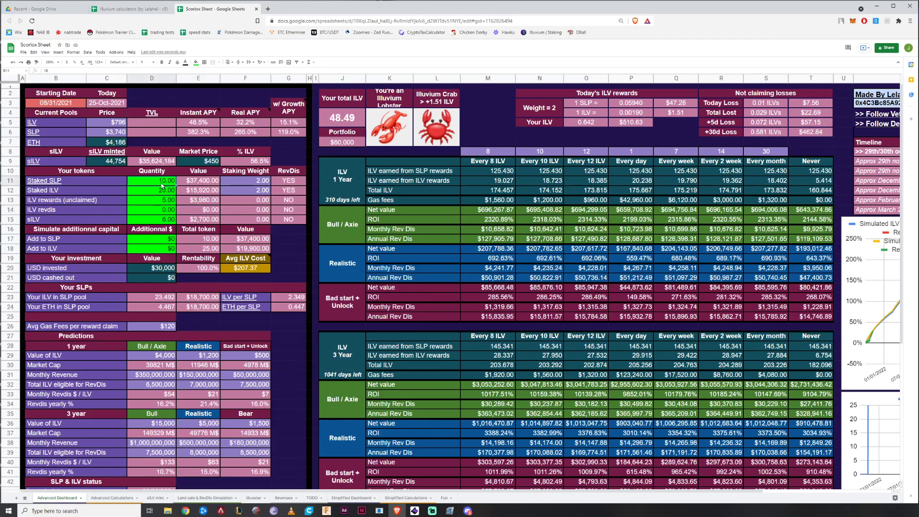
left_click(268, 11)
Step: Search the web for 'illuvium' and open the official site, illuvium.io
type("illuvium")
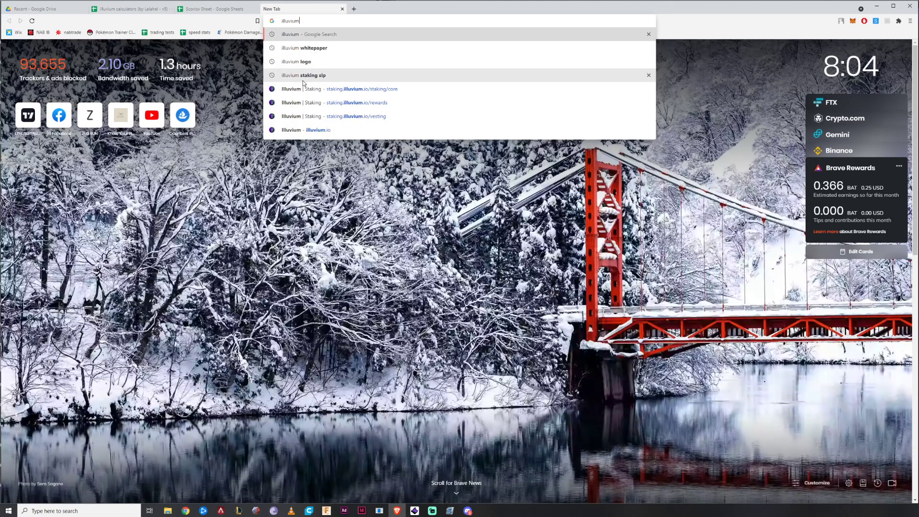
key("Return")
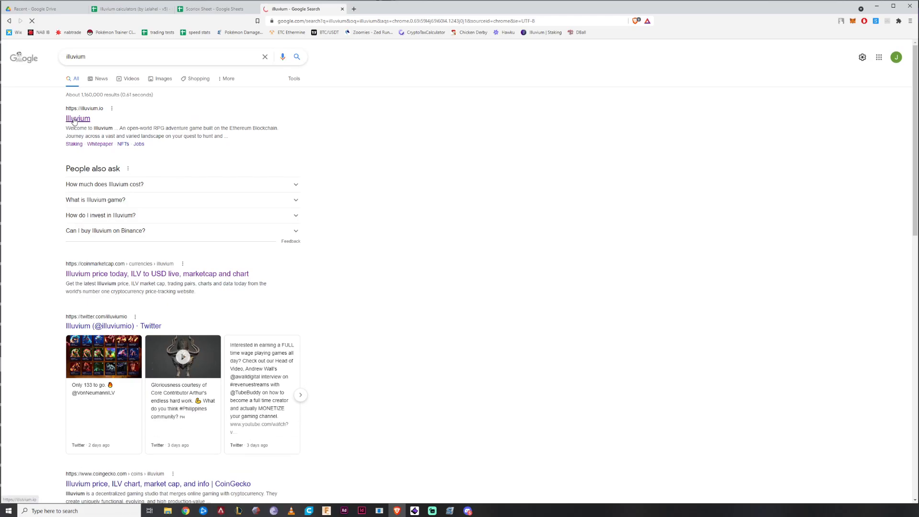
left_click(75, 119)
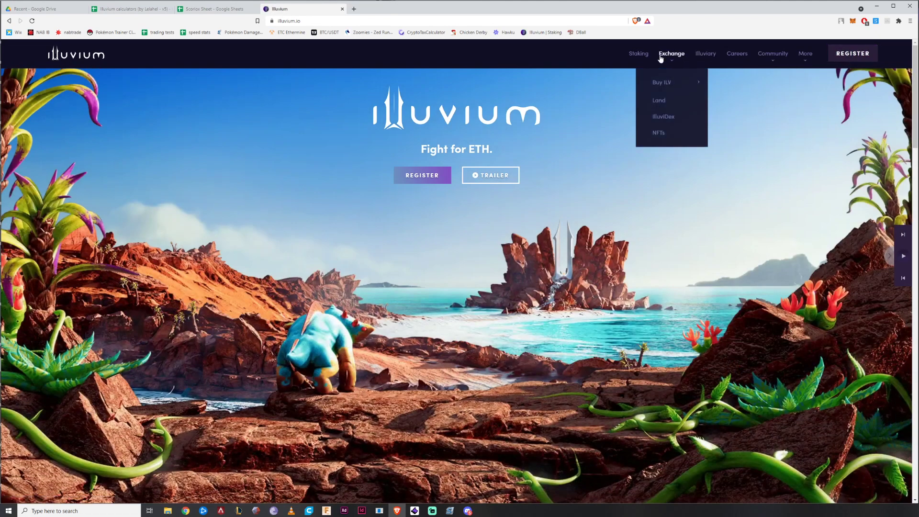
Step: Go to Illuvium Staking and connect the wallet, unlocking it with its password
left_click(639, 56)
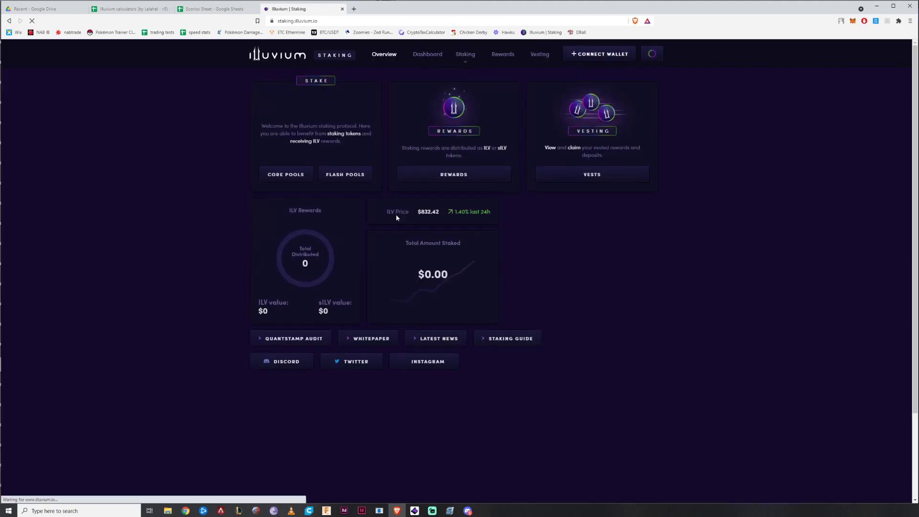
left_click(604, 54)
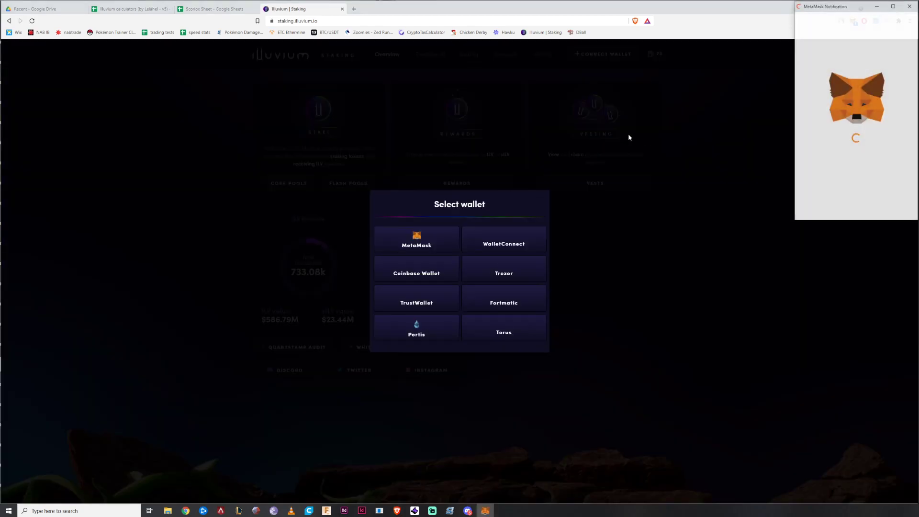
type("***")
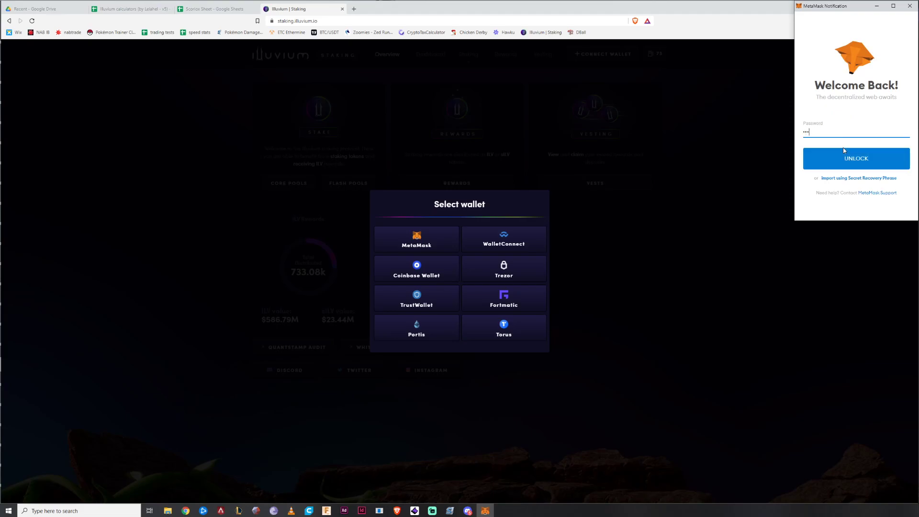
type("***********")
key("Return")
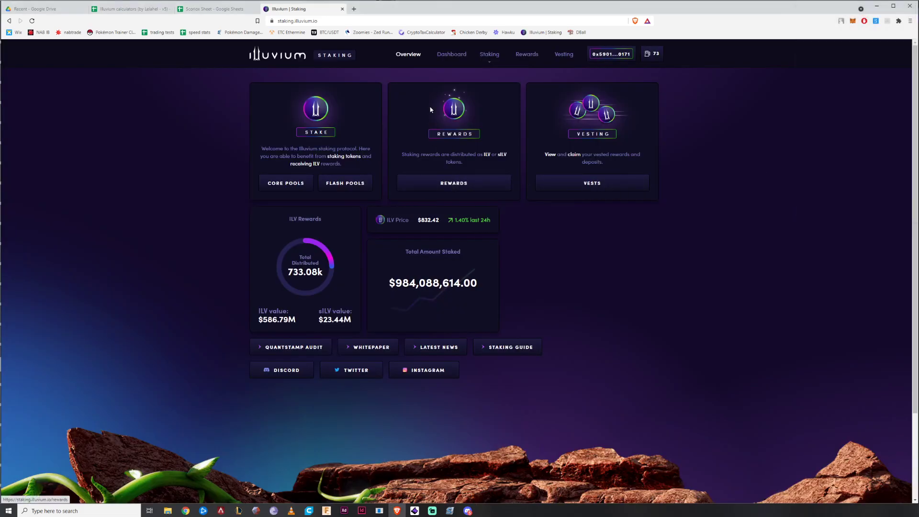
Step: Open the staking Dashboard and review the 2.42 ILV and 0.87 SLP staked balances
left_click(451, 54)
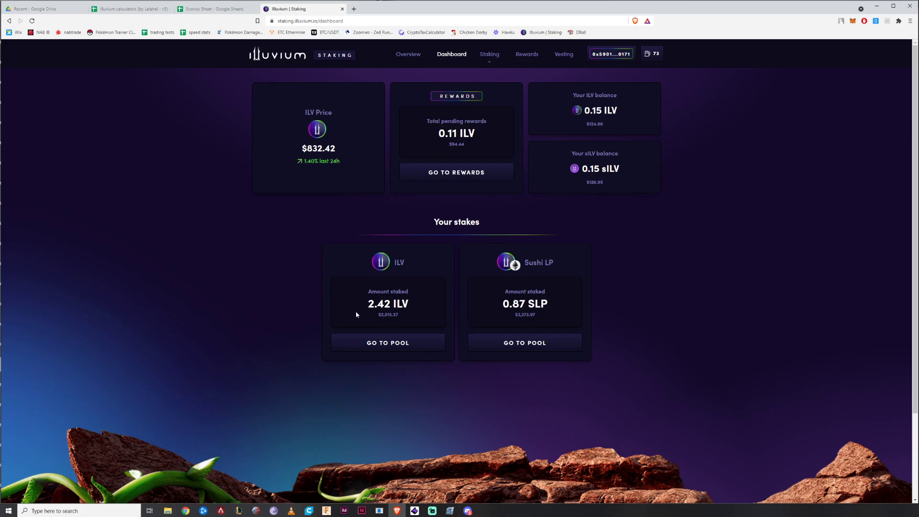
left_click_drag(369, 304, 411, 305)
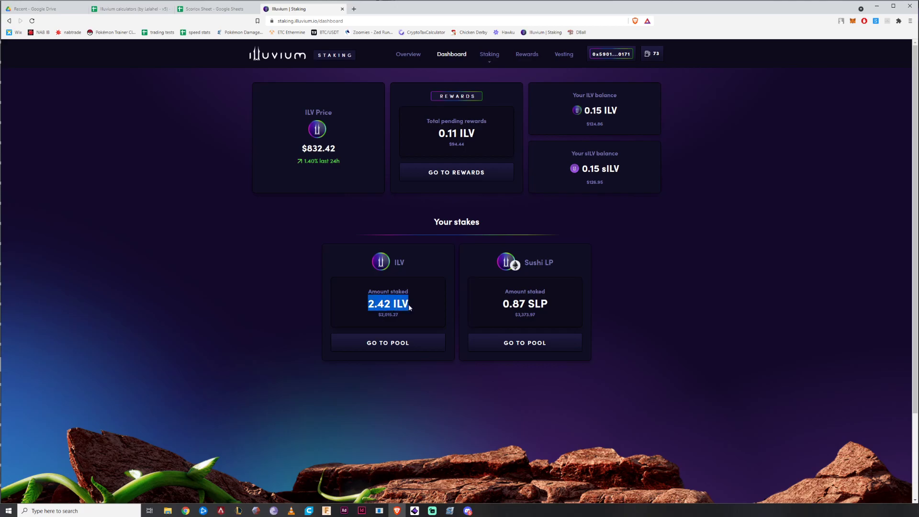
left_click(248, 113)
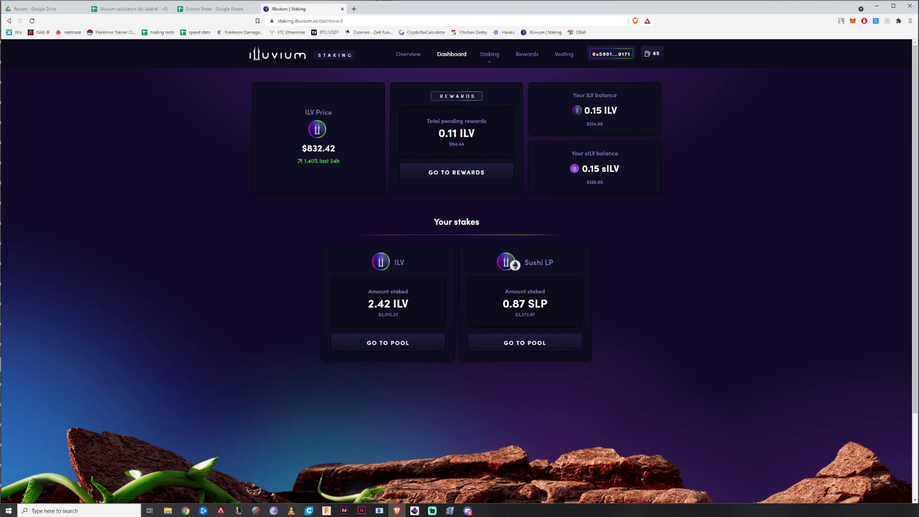
Step: Enter 0.87 as Staked SLP in D11 and 2.42 as Staked ILV
left_click(200, 11)
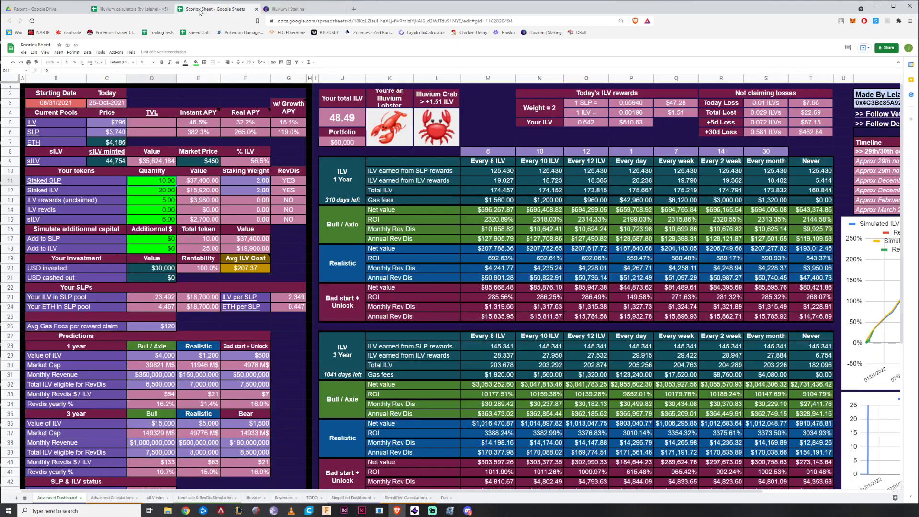
double_click(165, 181)
key("BackSpace")
key("BackSpace")
type("0.87")
key("Return")
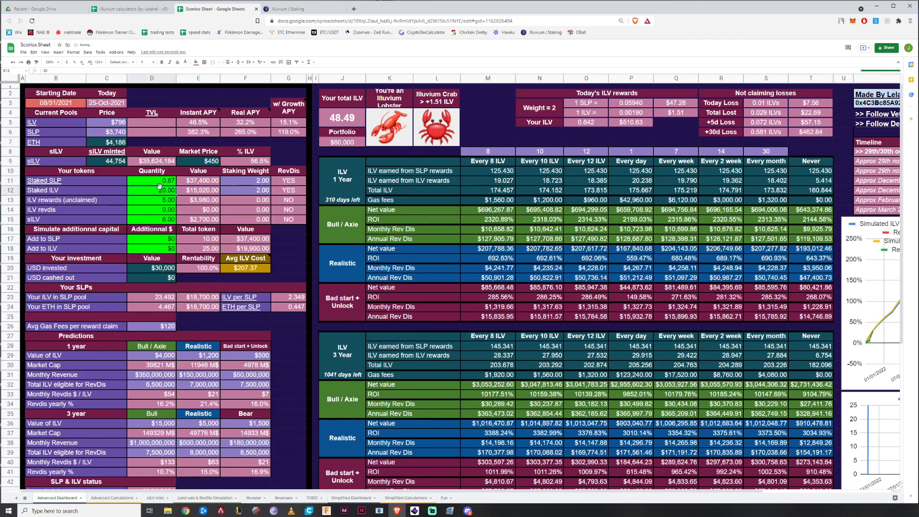
type("2.42")
key("Tab")
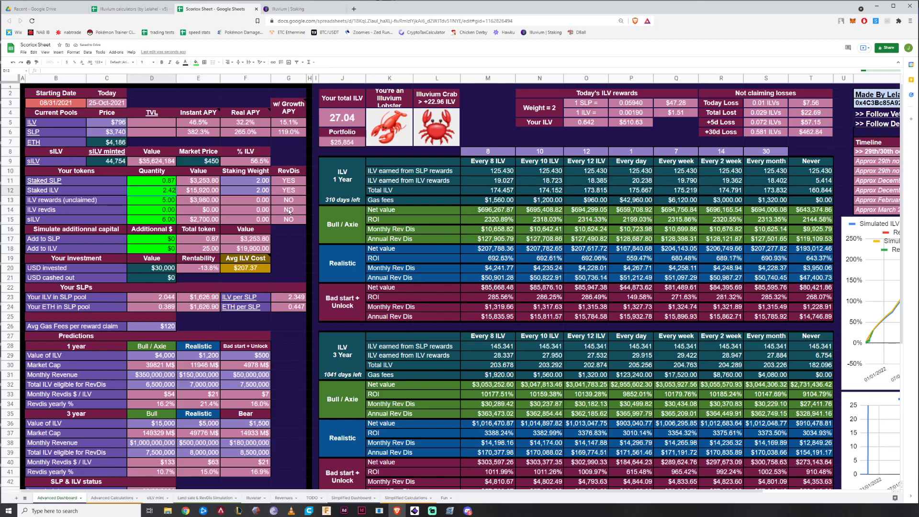
Step: Fill the unclaimed ILV rewards cell D13 with the amount shown on the staking dashboard
left_click(174, 201)
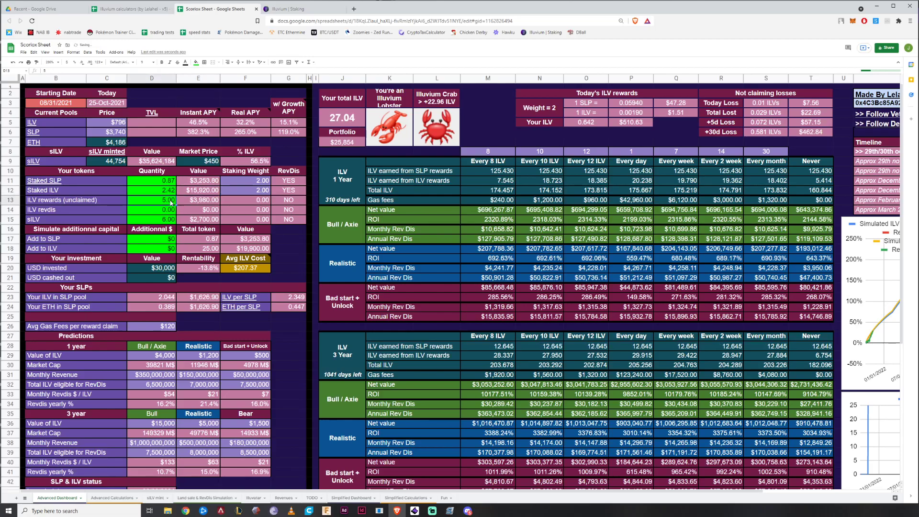
left_click(299, 11)
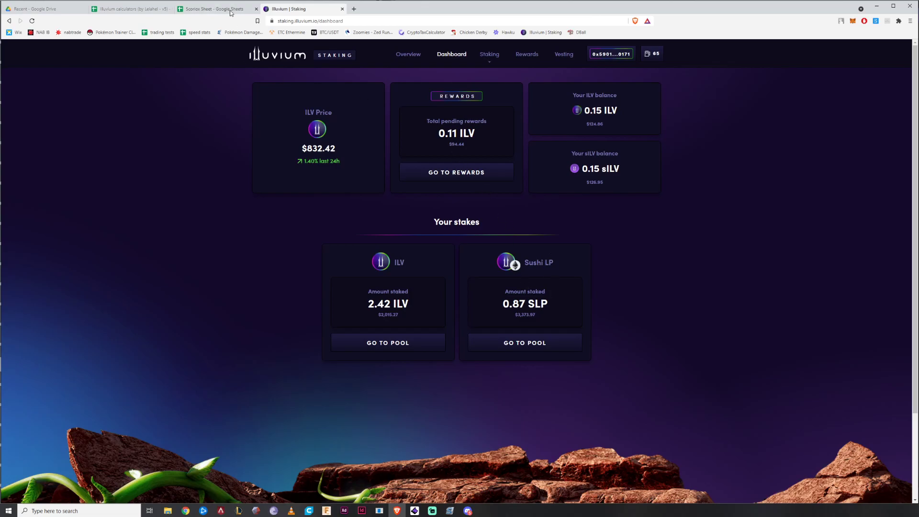
left_click(195, 11)
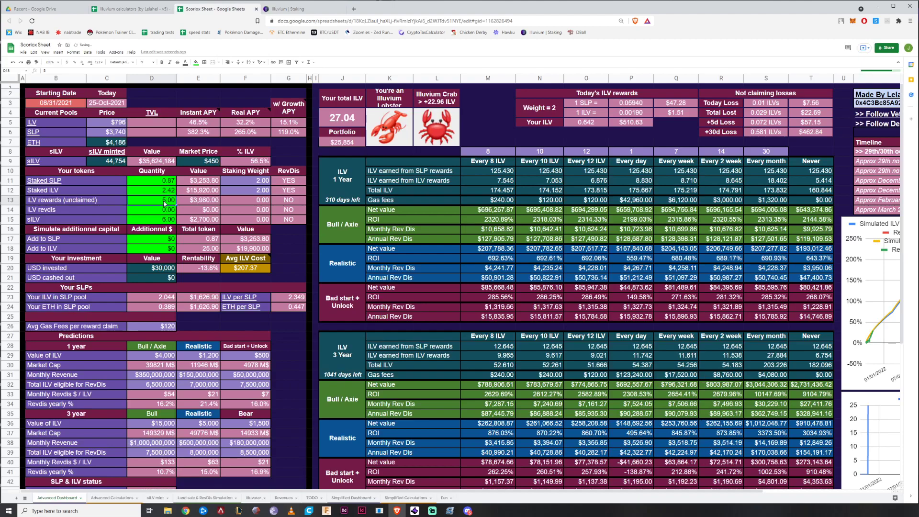
type("6.11")
key("Tab")
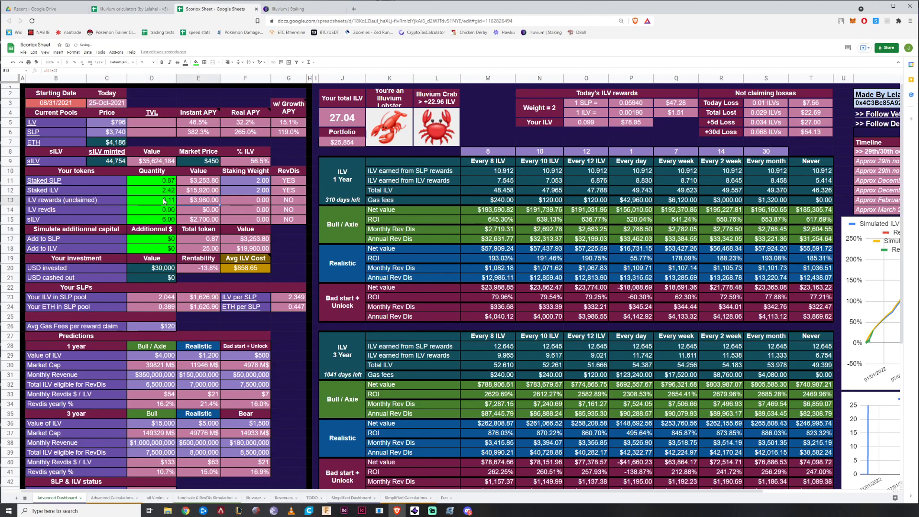
Step: Set the sILV quantity in D15 to 0.15, then review the D17 and D20 values
left_click(164, 226)
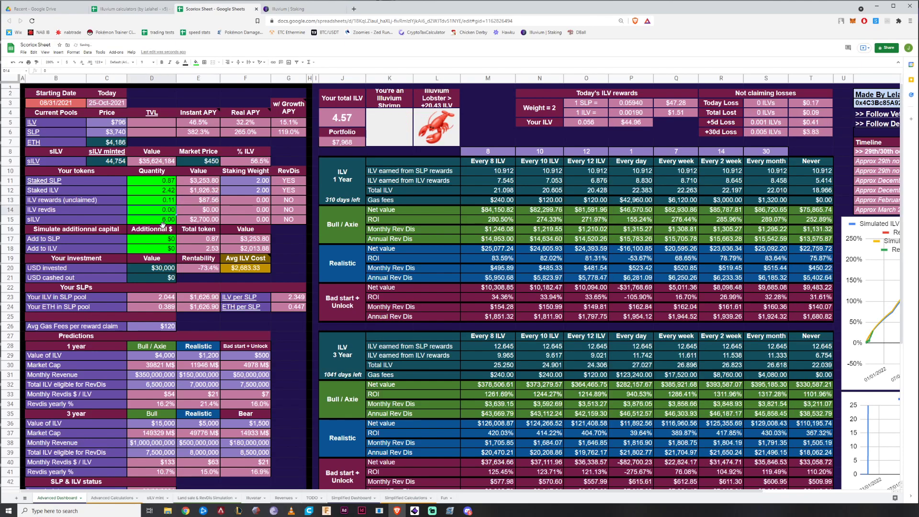
left_click(167, 221)
left_click(169, 212)
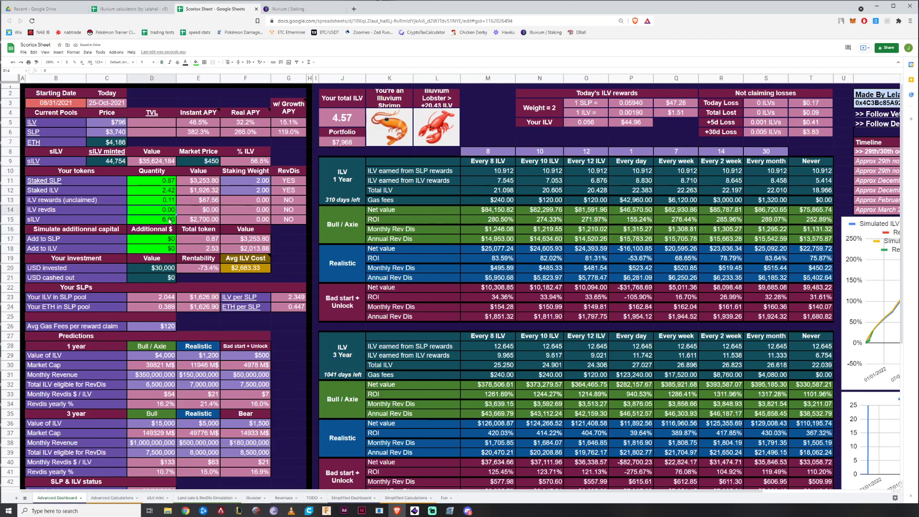
left_click(169, 221)
type("0")
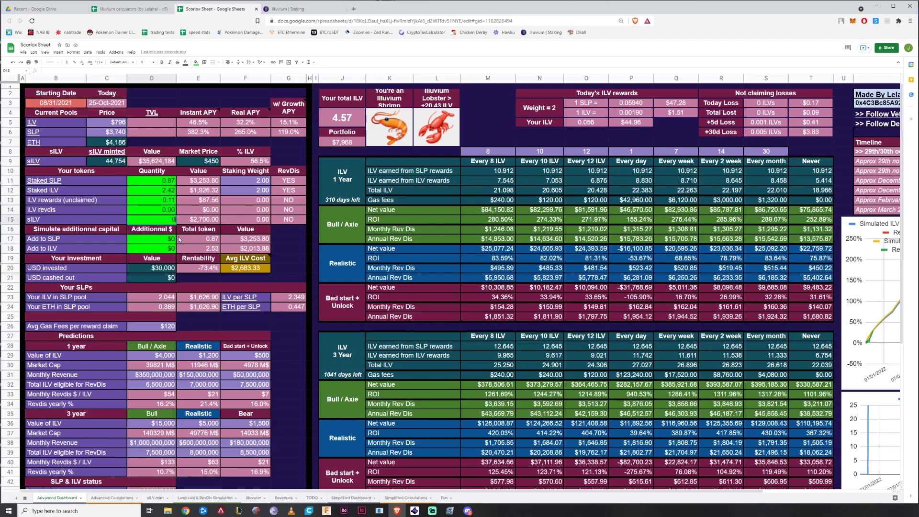
key("Return")
left_click(318, 10)
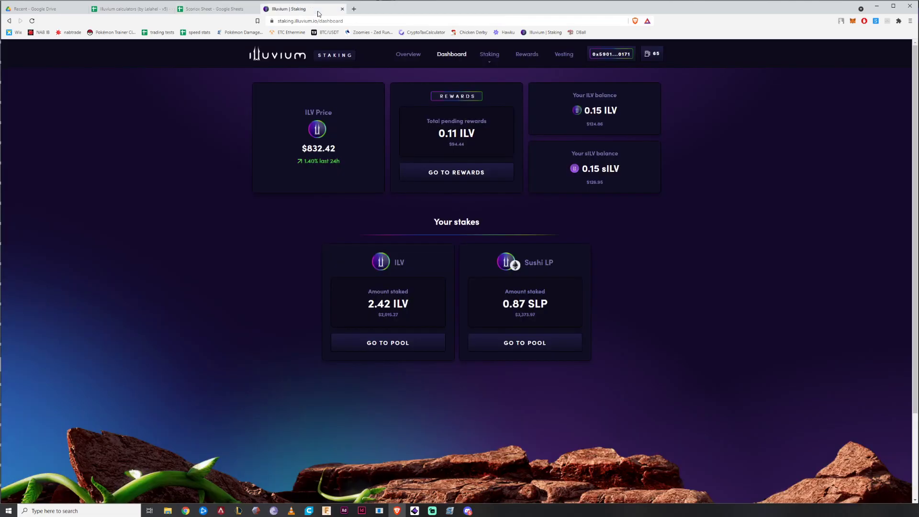
left_click(213, 8)
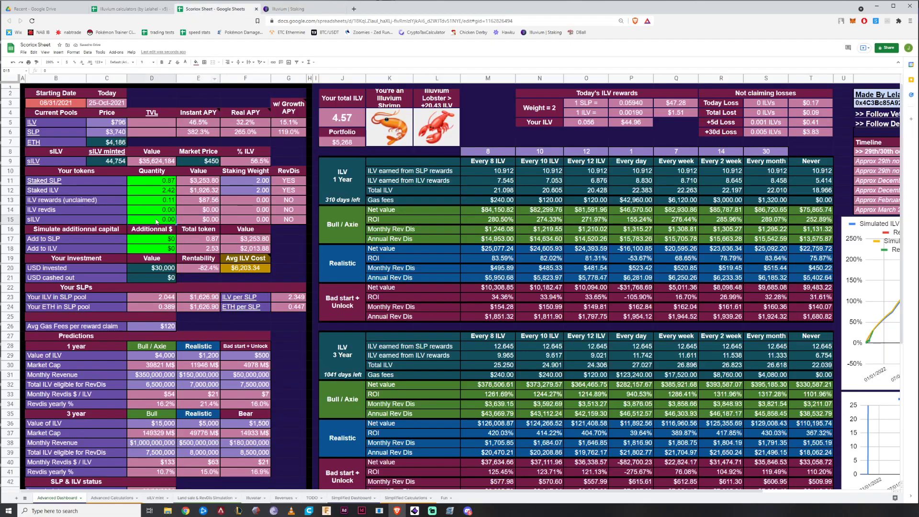
type("0.15")
left_click(186, 239)
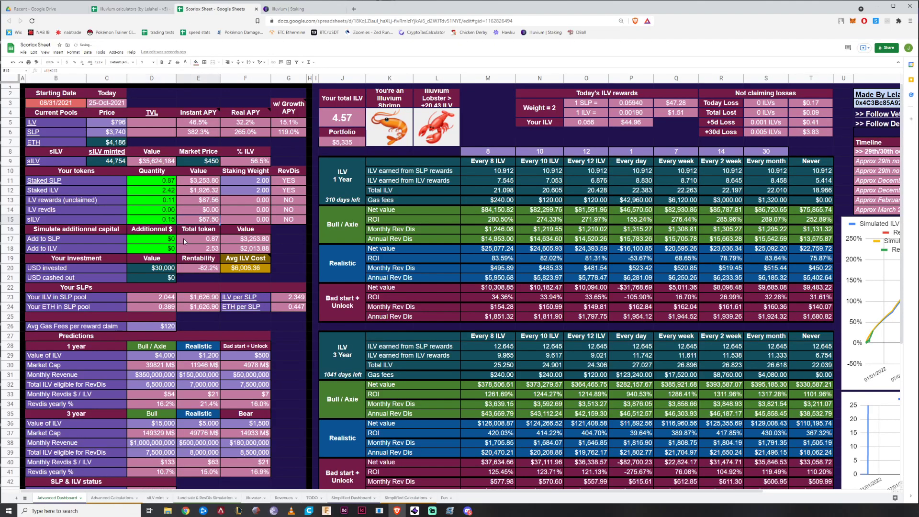
left_click(161, 241)
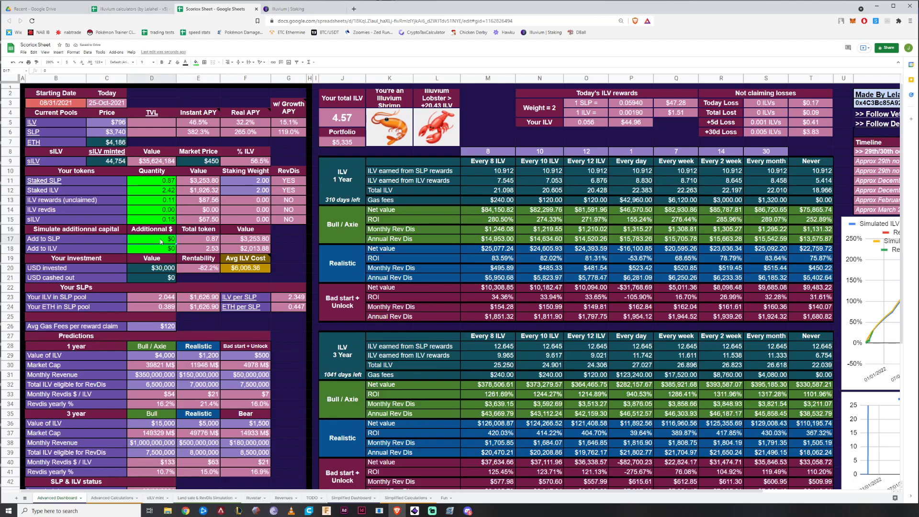
left_click(162, 271)
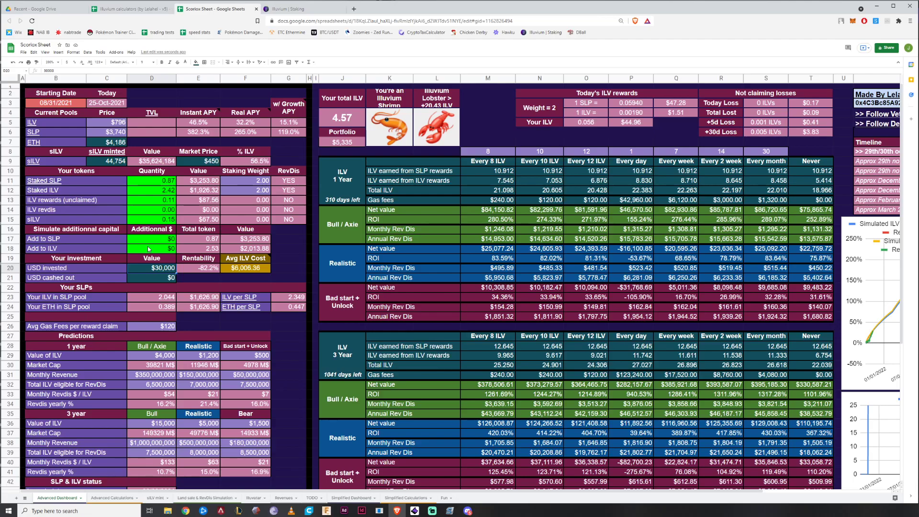
left_click_drag(168, 183, 165, 225)
left_click(163, 202)
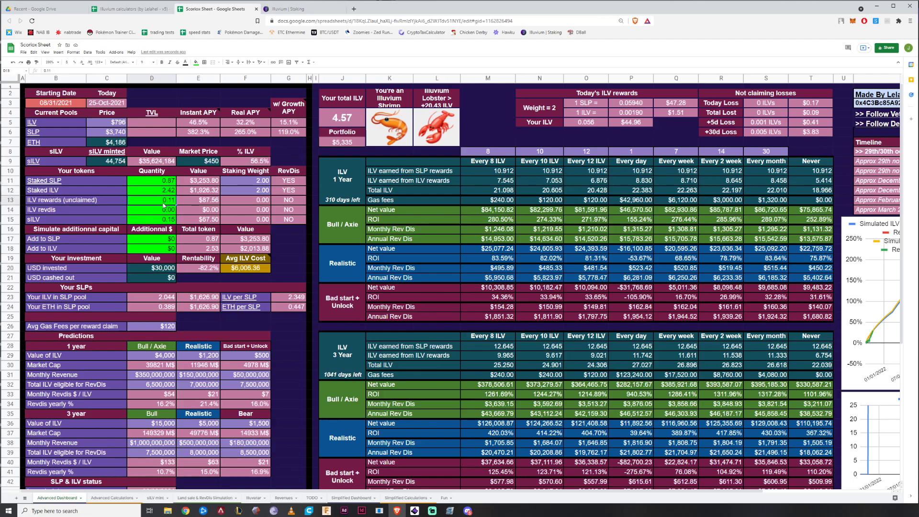
left_click(201, 183)
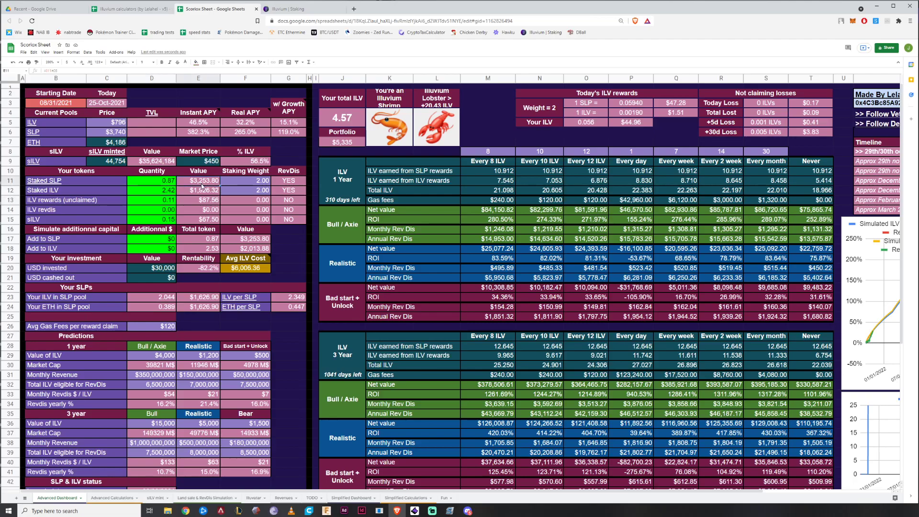
left_click(319, 11)
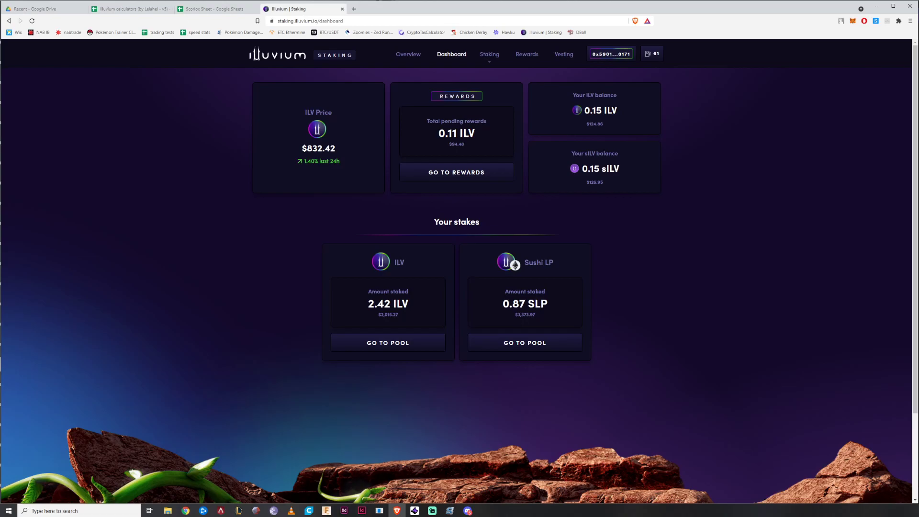
left_click_drag(513, 315, 536, 314)
left_click(531, 314)
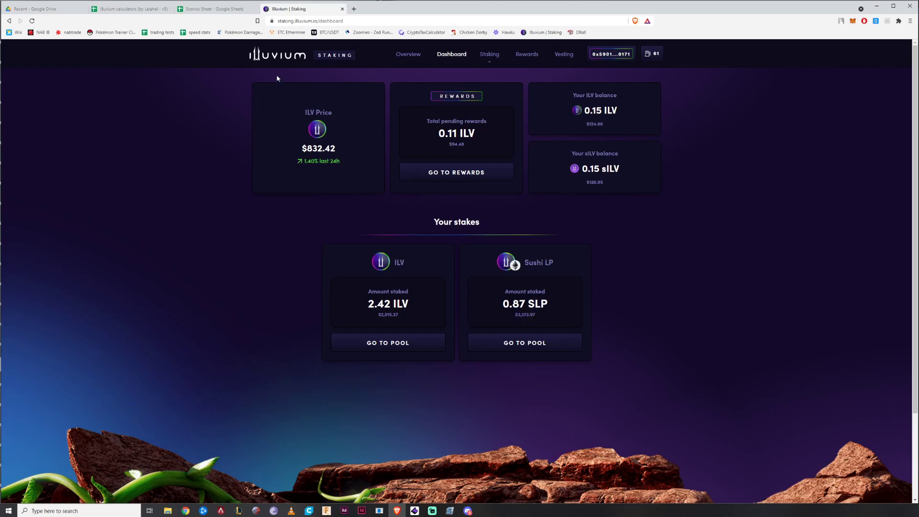
left_click(237, 12)
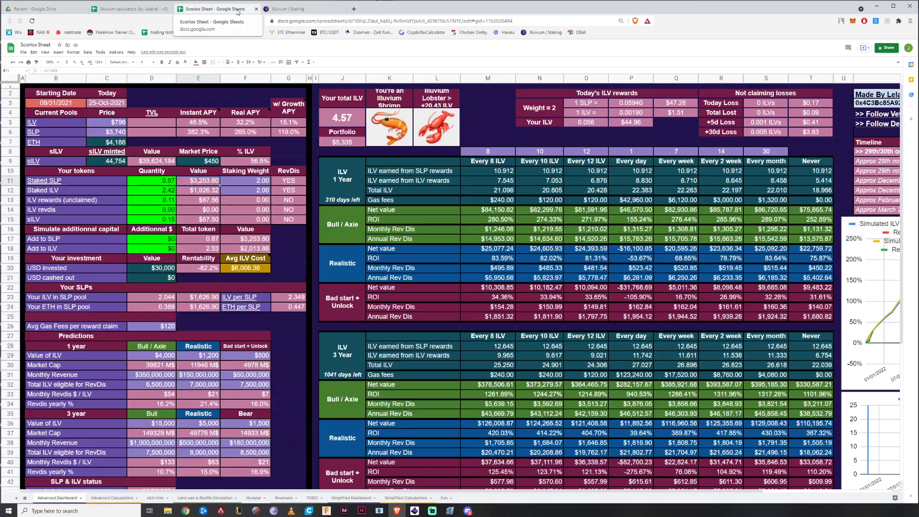
left_click(255, 190)
Step: Give the staking weights F11:F12 a green fill with black text
left_click_drag(265, 181, 265, 192)
left_click(196, 63)
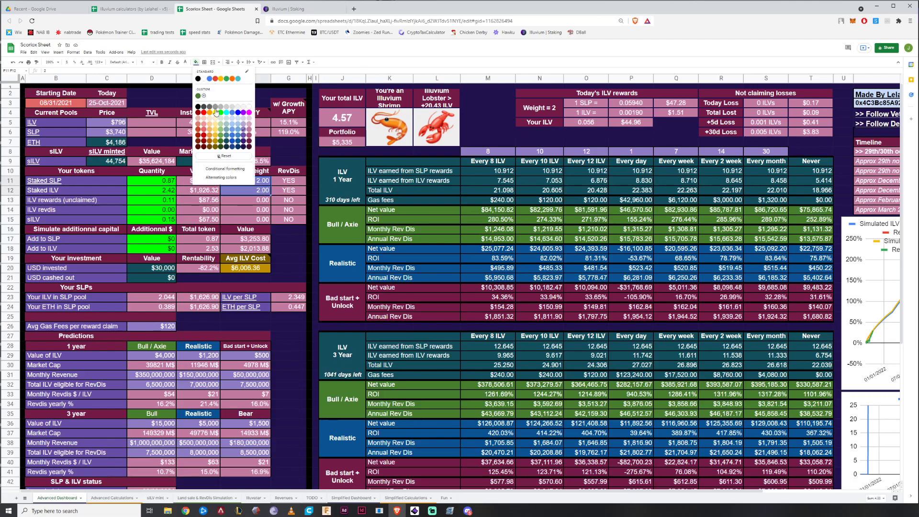
left_click(215, 113)
left_click(186, 62)
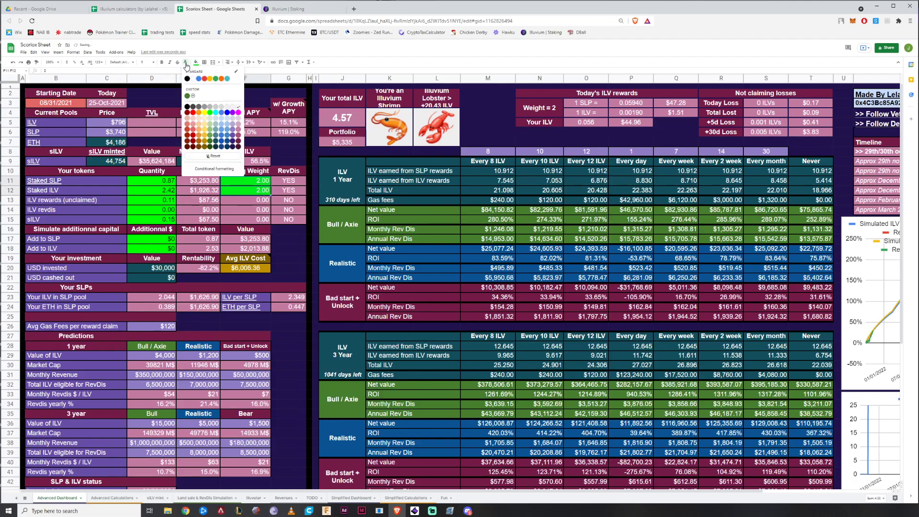
left_click(187, 79)
Step: Check the RevDis YES flags in G11:G12 and G14, and the sILV staking weight in F14
left_click(230, 216)
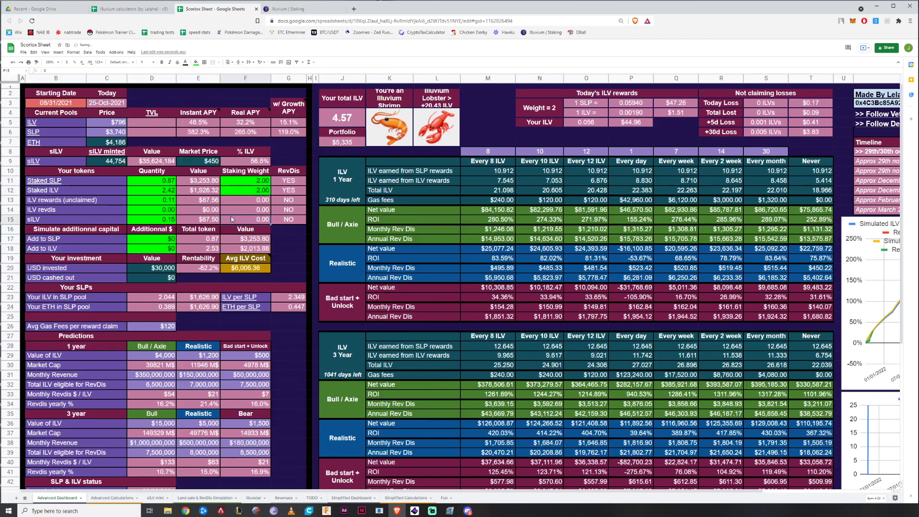
left_click(286, 220)
left_click_drag(288, 182, 290, 192)
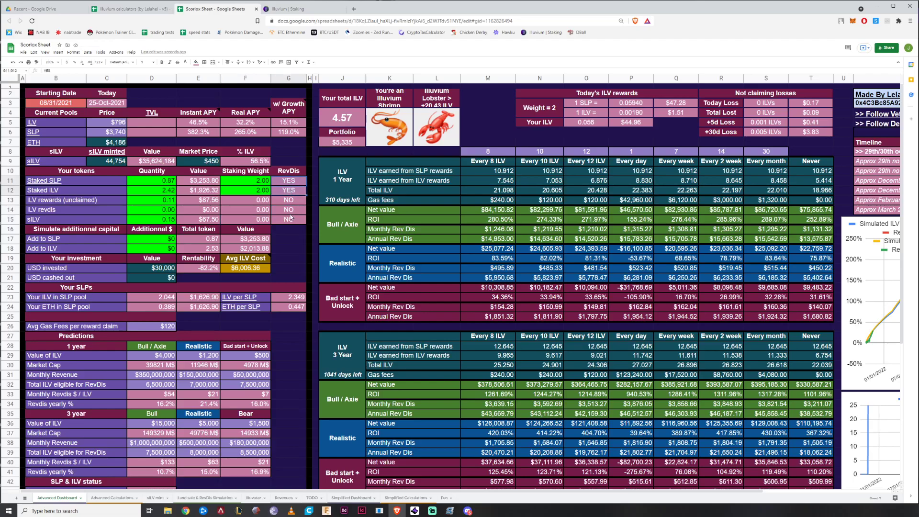
left_click(290, 212)
left_click(296, 181)
left_click(237, 212)
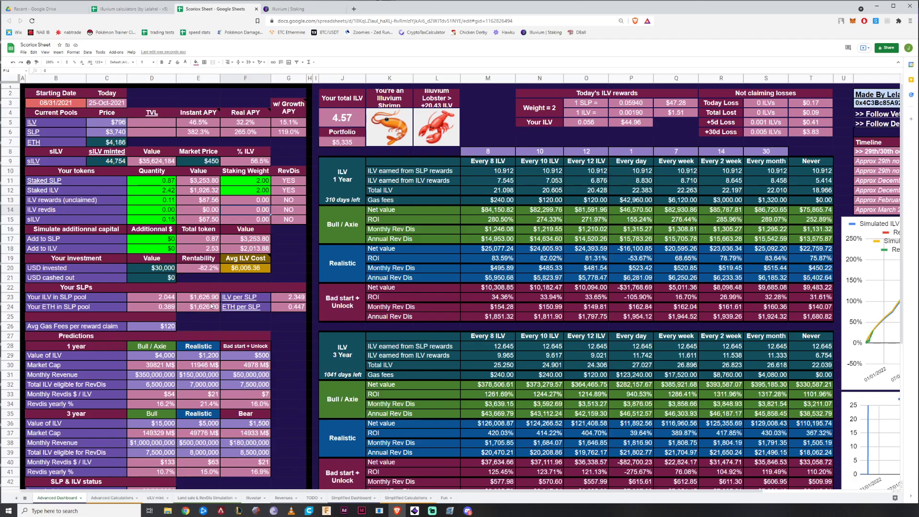
scroll(211, 306, "down", 5)
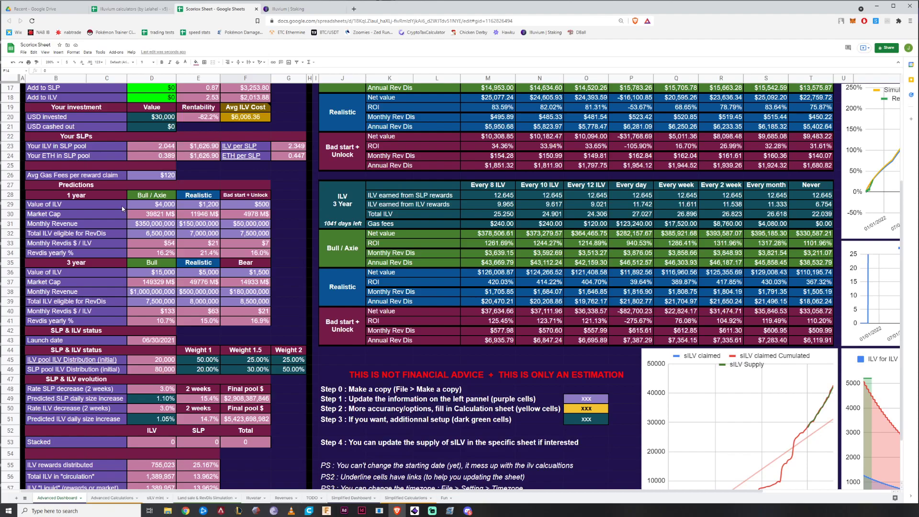
left_click_drag(78, 212, 96, 253)
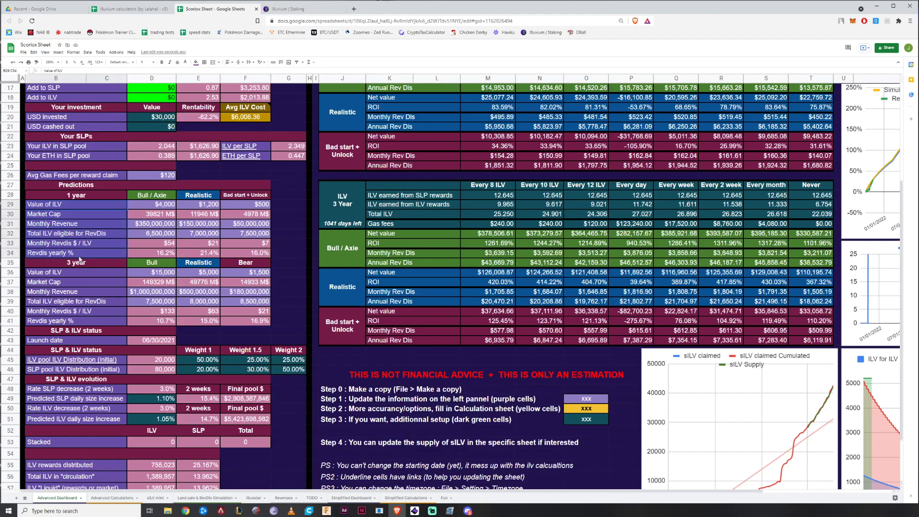
left_click(164, 233)
key("Right")
key("Down")
key("Down")
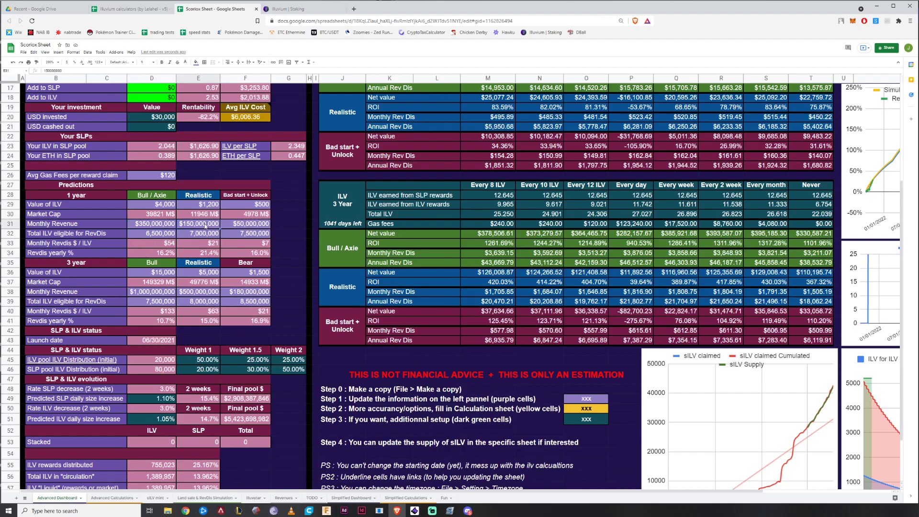
left_click(238, 225)
left_click(216, 225)
scroll(228, 261, "up", 5)
scroll(193, 287, "down", 2)
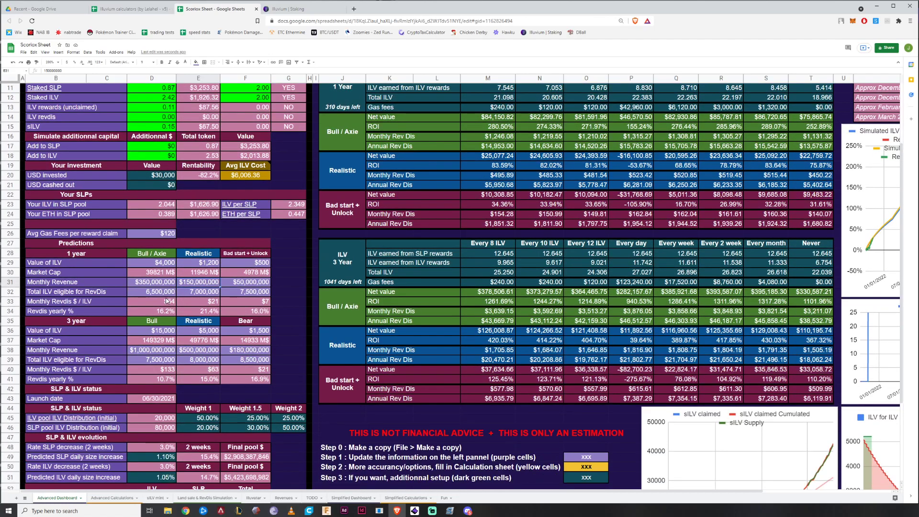
left_click(203, 293)
left_click_drag(166, 283, 240, 284)
left_click(239, 294)
left_click(153, 284)
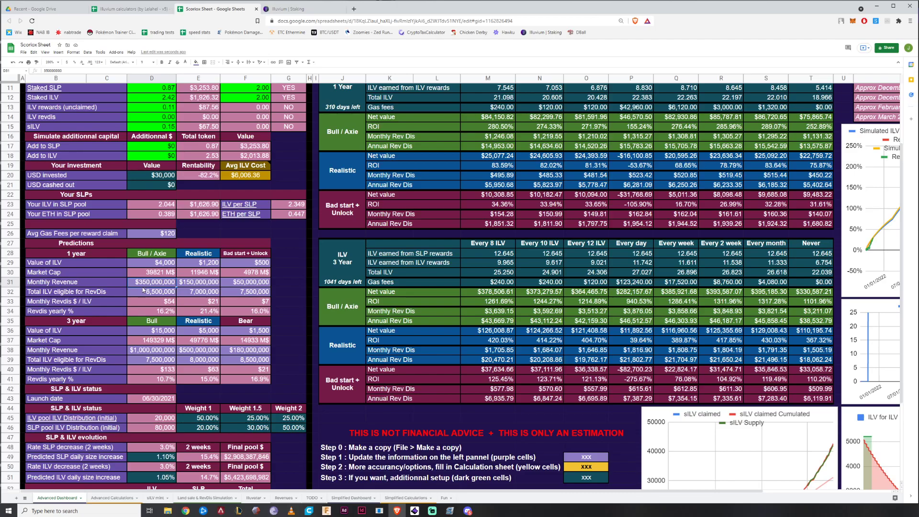
left_click(167, 294)
left_click_drag(166, 293, 245, 295)
left_click(153, 294)
left_click(154, 303)
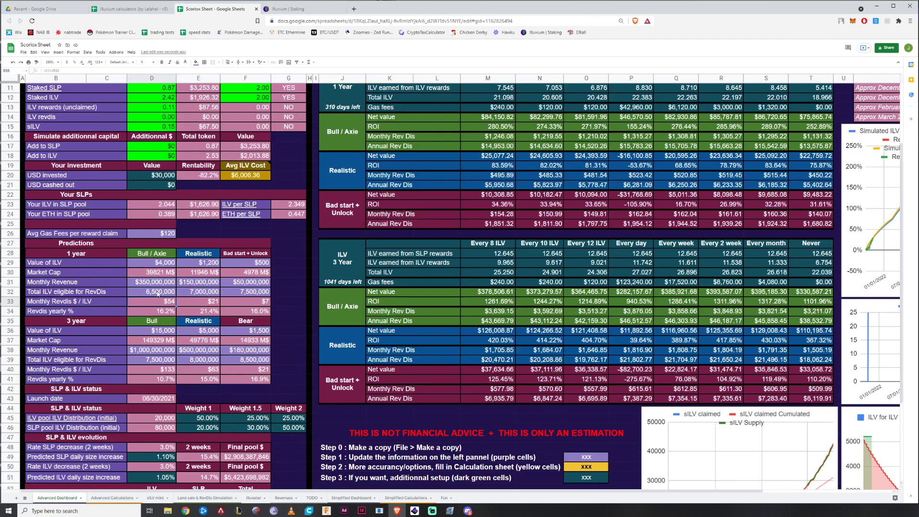
left_click(163, 294)
left_click(169, 361)
key("Right")
key("Right")
scroll(209, 369, "up", 3)
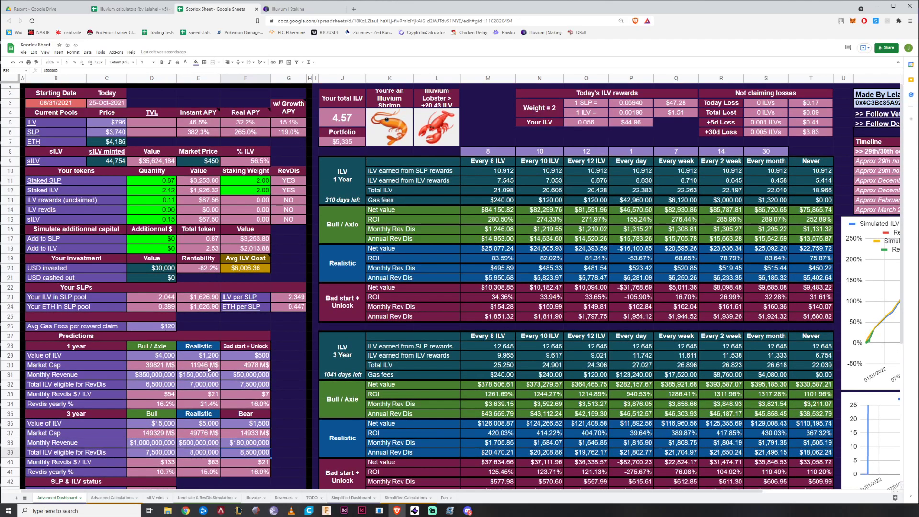
left_click(505, 268)
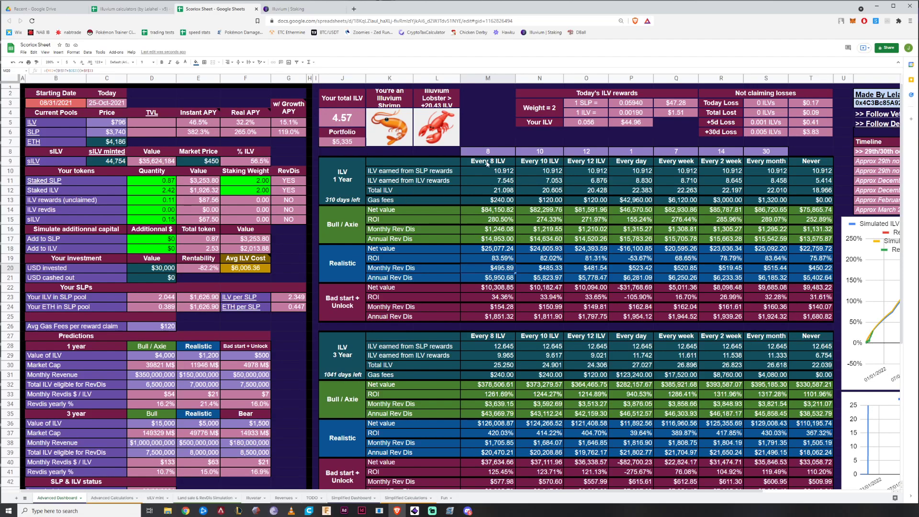
left_click_drag(489, 165, 723, 164)
left_click(723, 164)
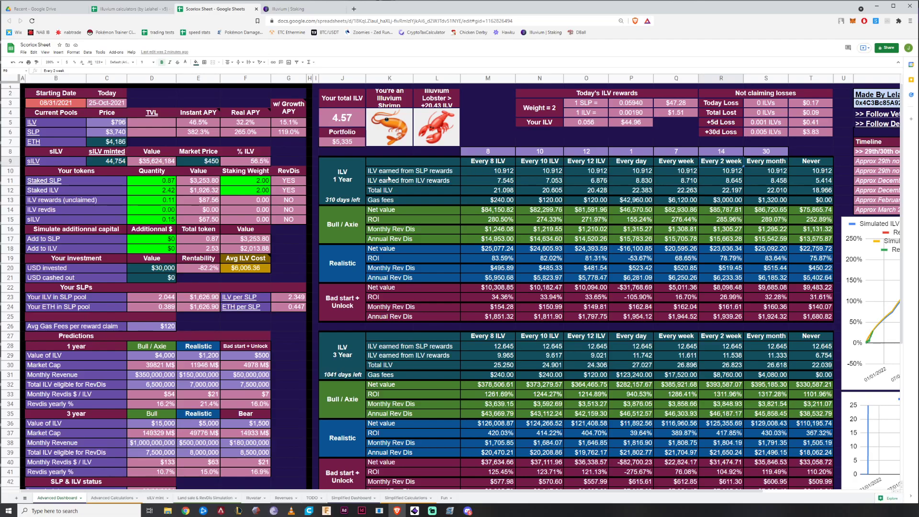
left_click(735, 190)
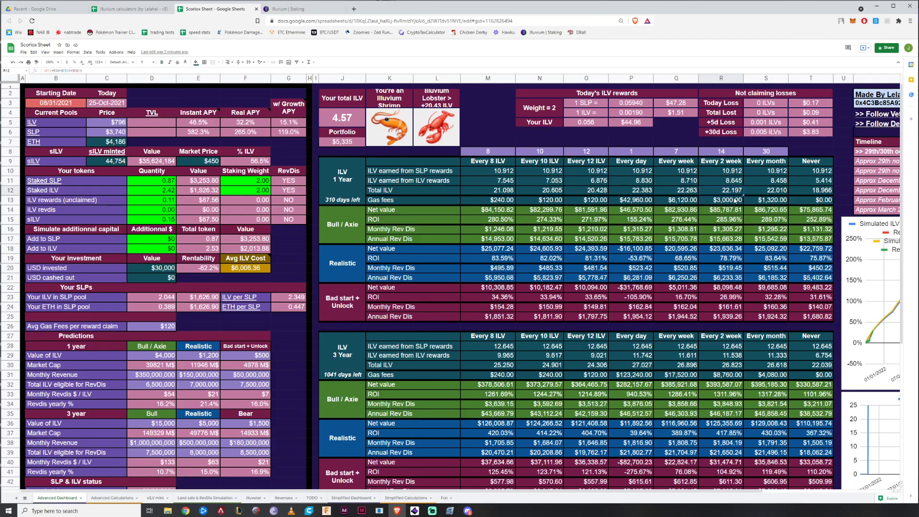
left_click(683, 192)
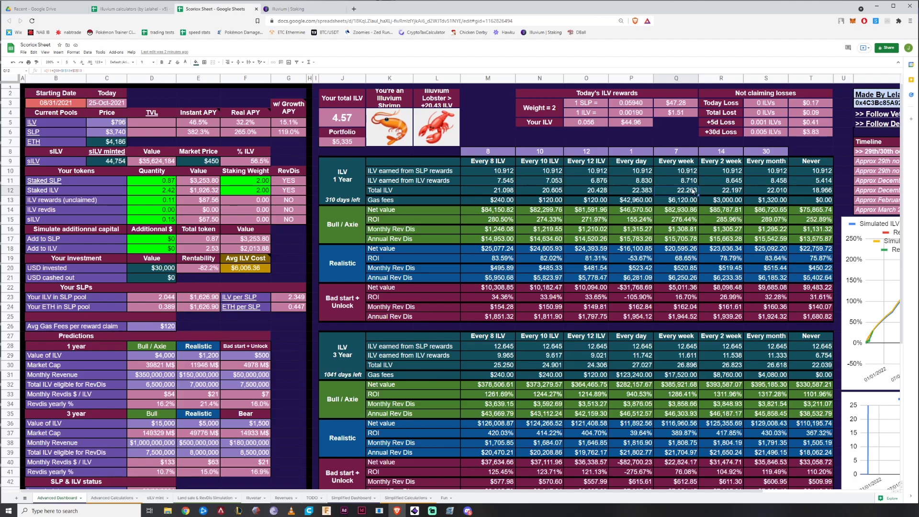
left_click(777, 203)
key("Left")
key("Left")
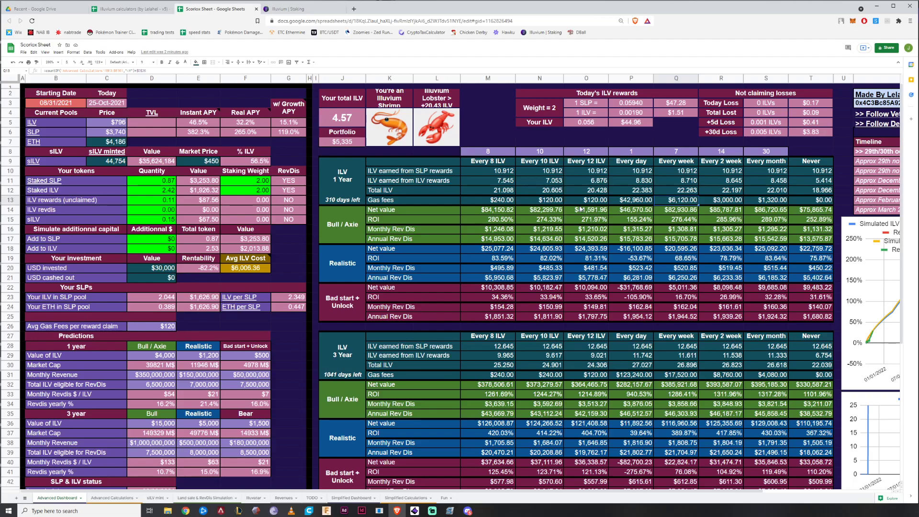
left_click(497, 281)
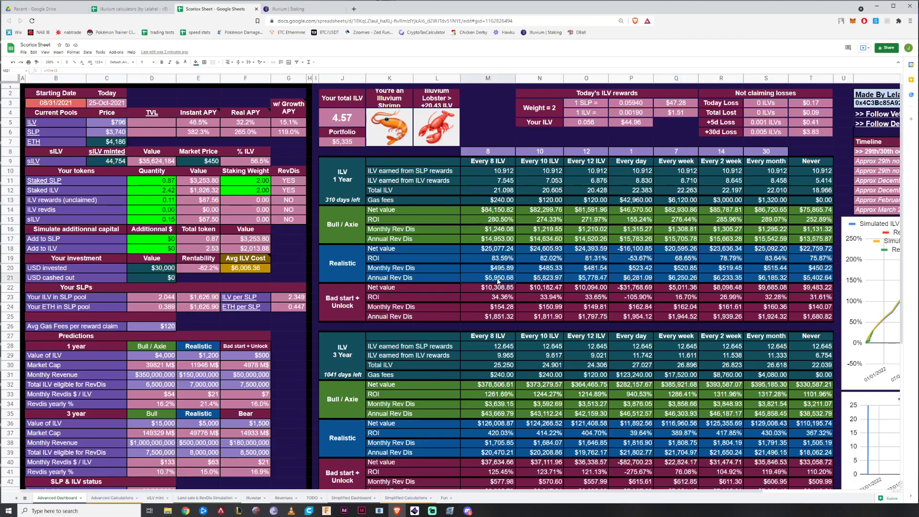
left_click_drag(494, 281, 809, 280)
left_click(760, 279)
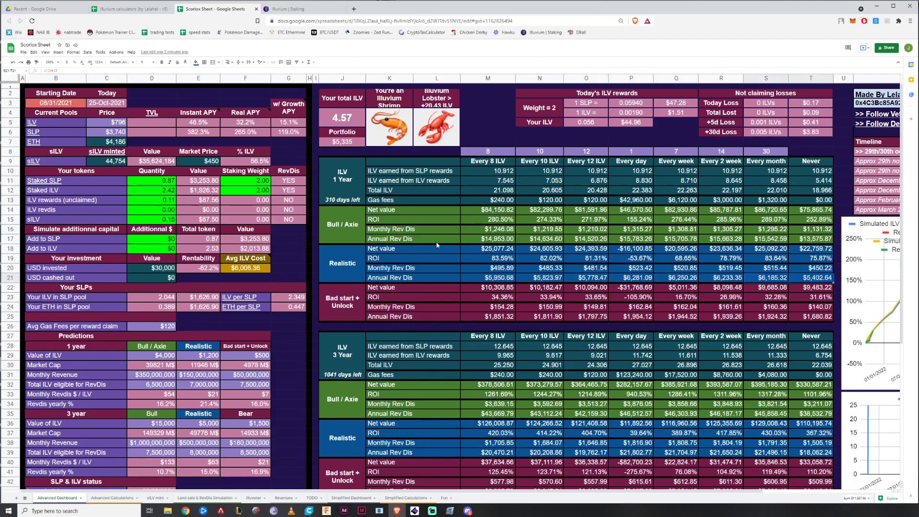
left_click_drag(499, 244, 802, 248)
left_click(802, 249)
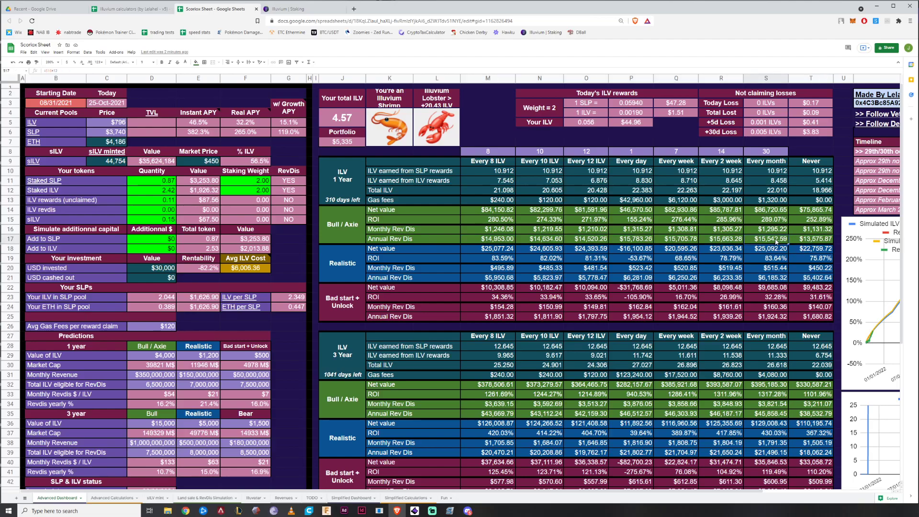
left_click(673, 243)
left_click(632, 242)
left_click(598, 242)
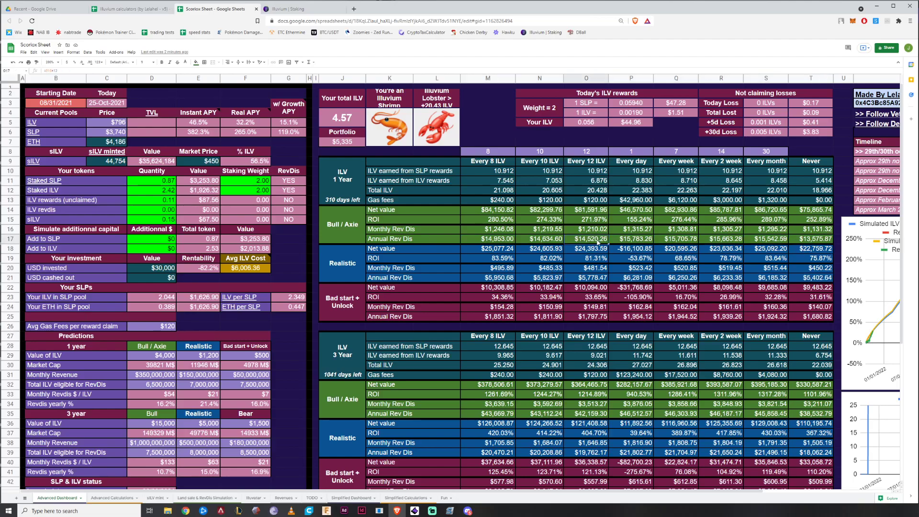
left_click(512, 242)
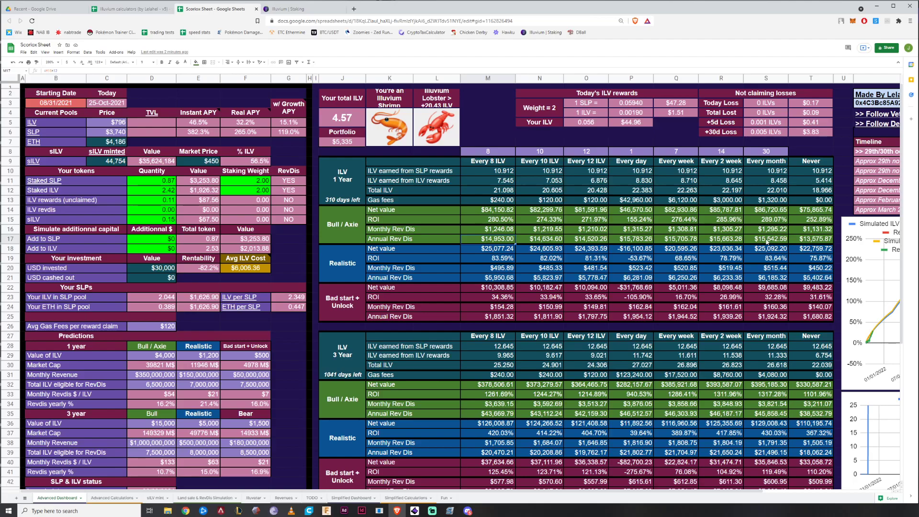
left_click(638, 223)
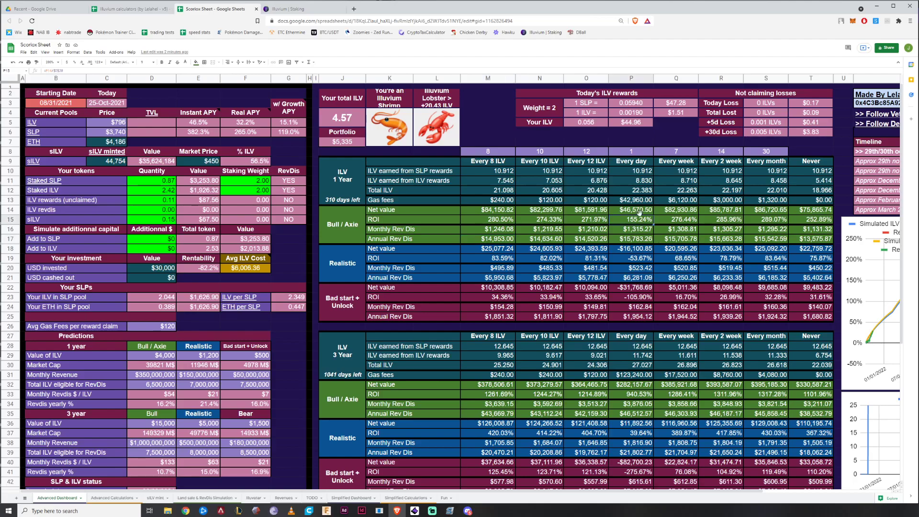
left_click(640, 214)
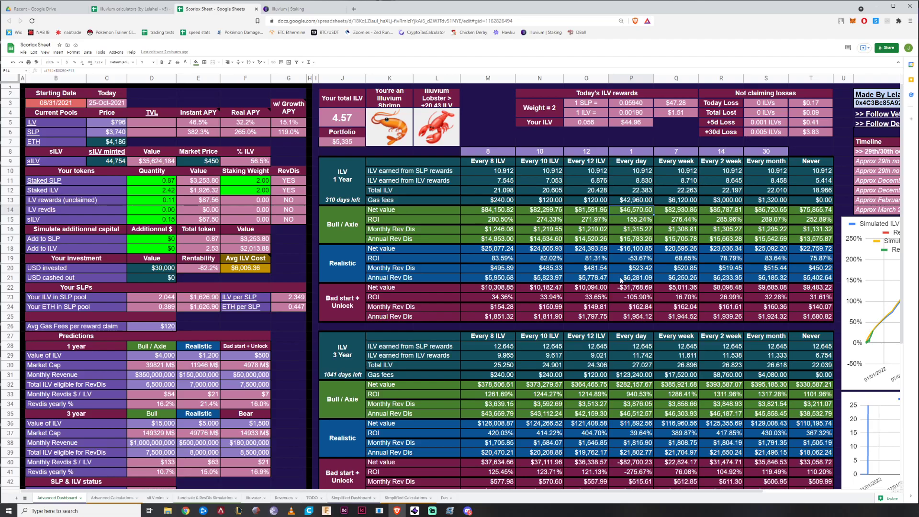
left_click(616, 241)
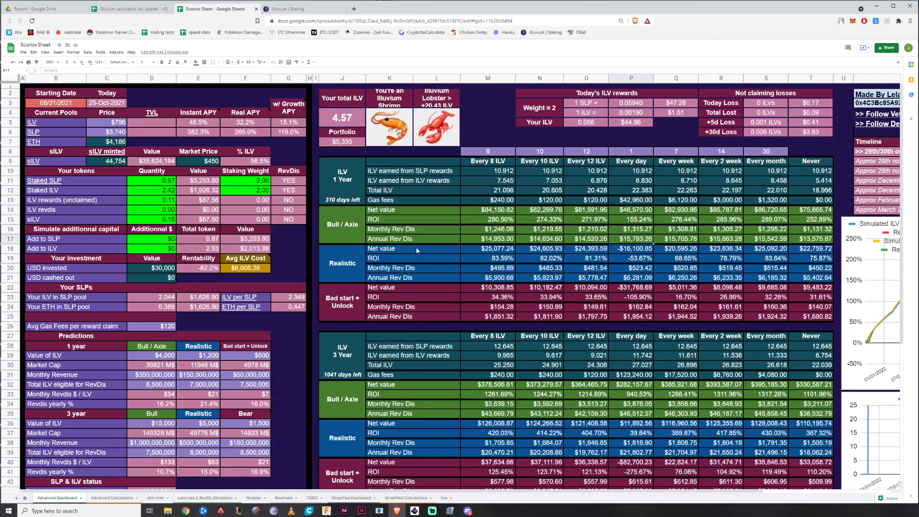
Step: Correct the spelling of the B16 heading to 'Simulate additional capital'
left_click(166, 239)
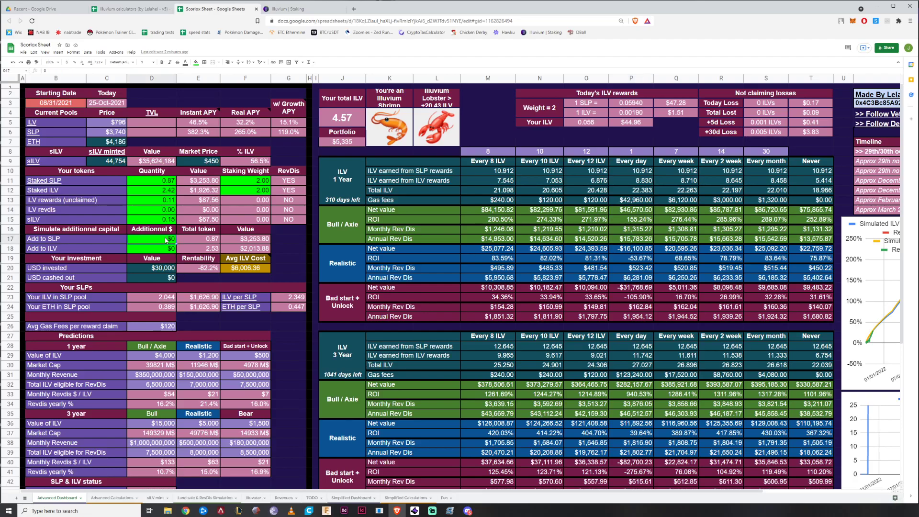
left_click(93, 231)
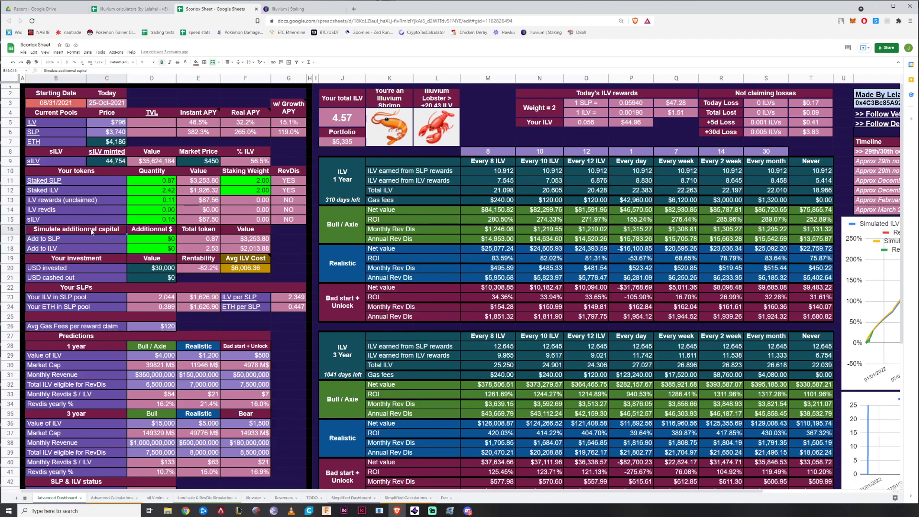
key("Left")
key("Left")
key("Left")
key("Left")
key("Left")
key("Left")
key("Left")
key("Left")
key("Left")
key("Left")
key("BackSpace")
key("Return")
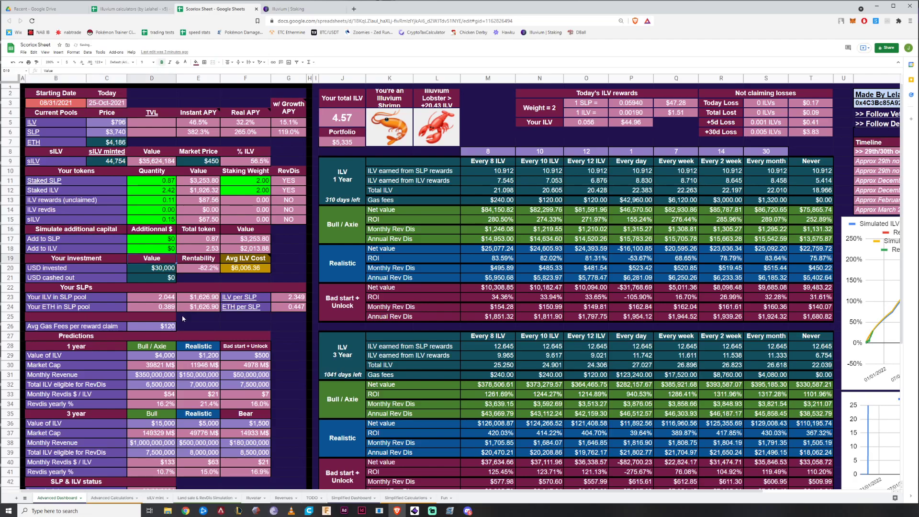
left_click(168, 242)
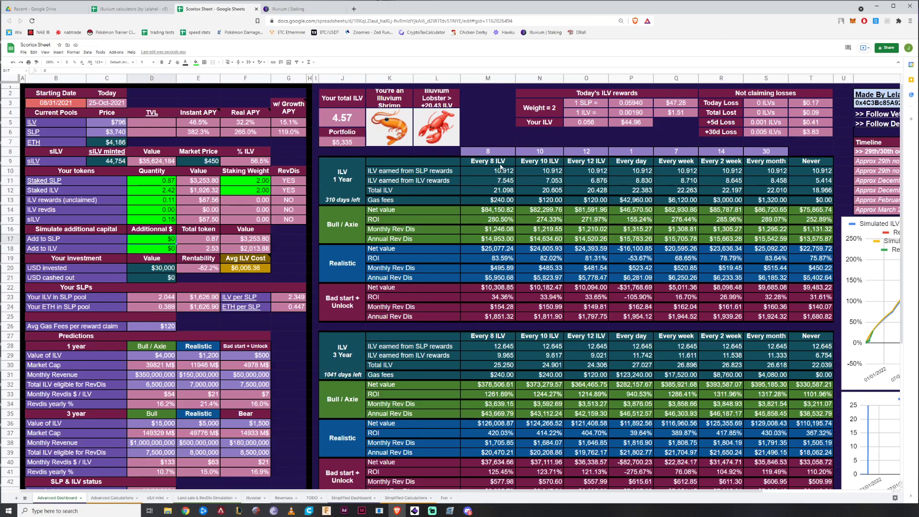
Step: Inspect the column M reward formulas, including the COUNTIF and Realistic annual revenue figures
left_click_drag(500, 161, 497, 206)
left_click(499, 181)
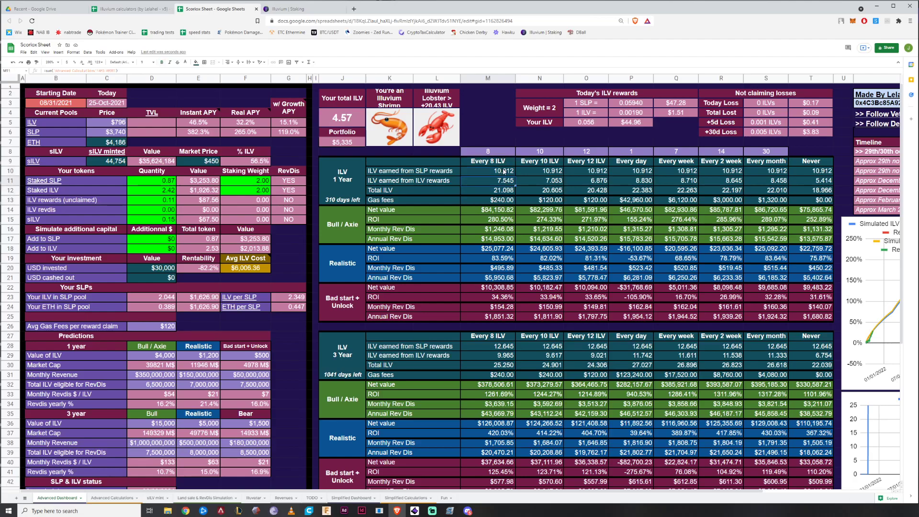
mouse_move(506, 191)
left_mouse_down()
mouse_move(813, 191)
mouse_move(523, 196)
left_mouse_up()
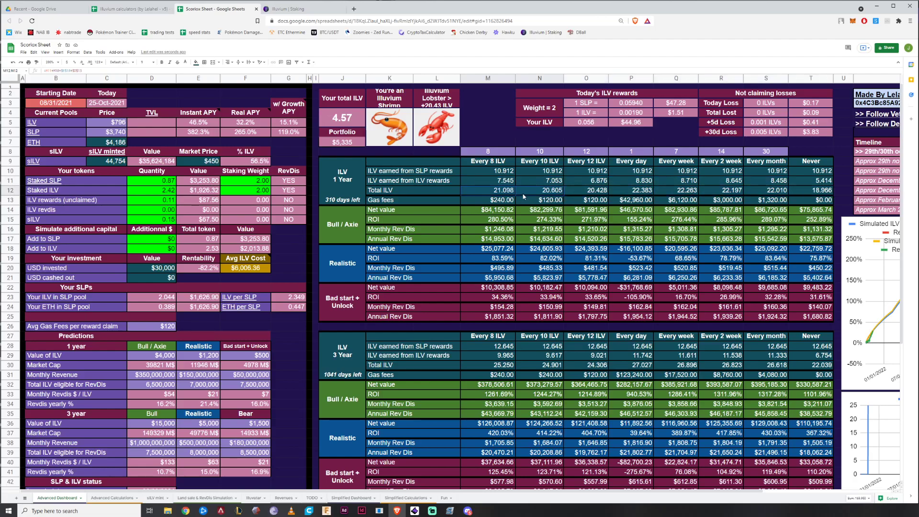
left_click(503, 199)
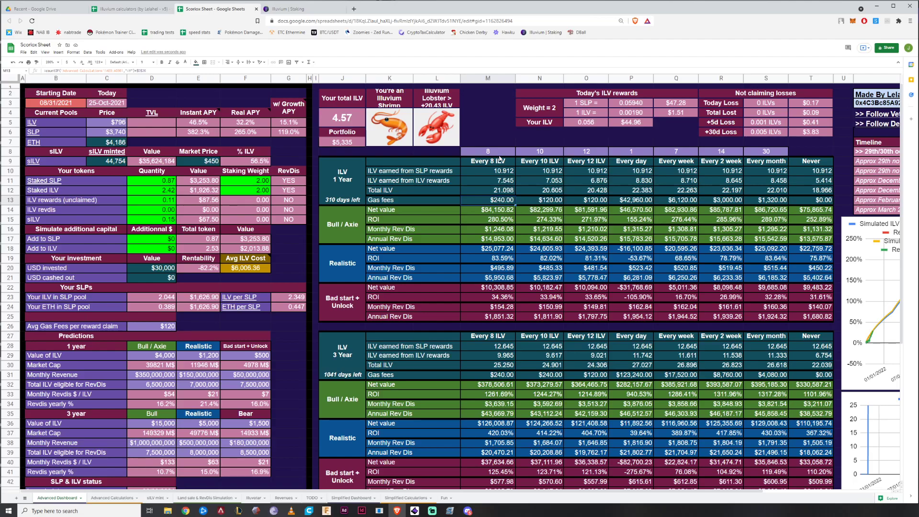
left_click(495, 279)
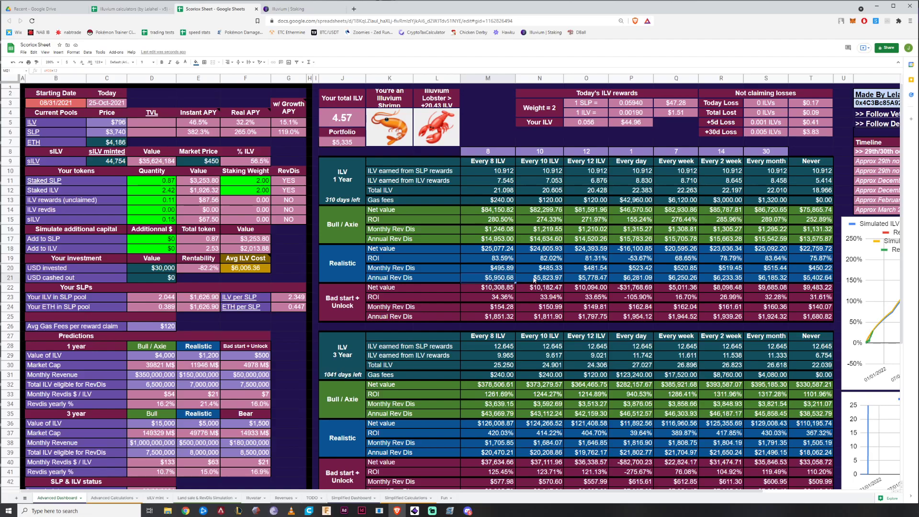
left_click_drag(492, 162, 503, 279)
left_click(504, 280)
left_click(168, 243)
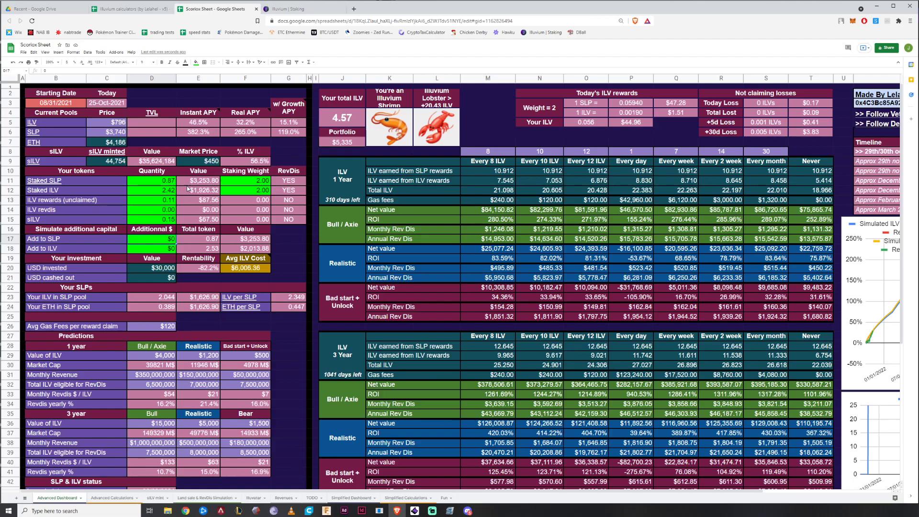
Step: Enter $10,000 as the Add to SLP amount and check the Realistic annual revenue
type("10000")
left_click(203, 243)
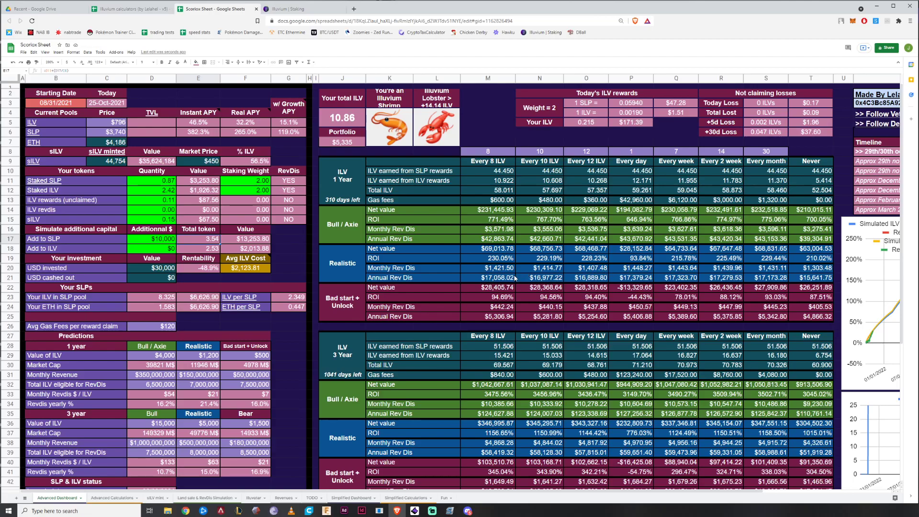
left_click(498, 278)
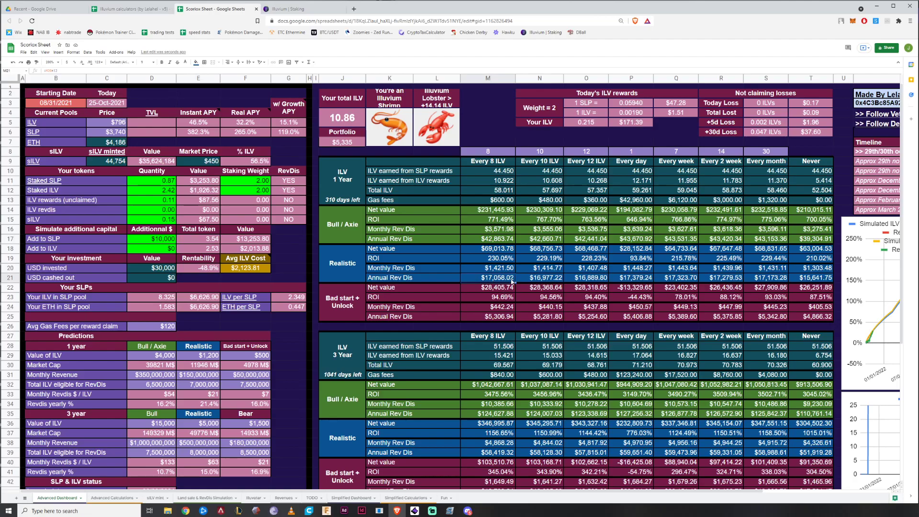
Step: Review the Bull / Axie annual revenue and the 3-year projection figures
left_click(499, 242)
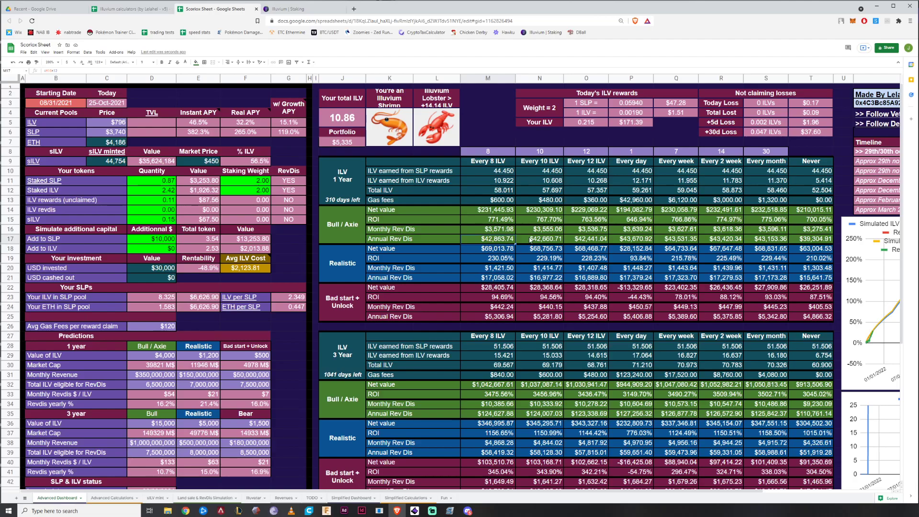
left_click(499, 453)
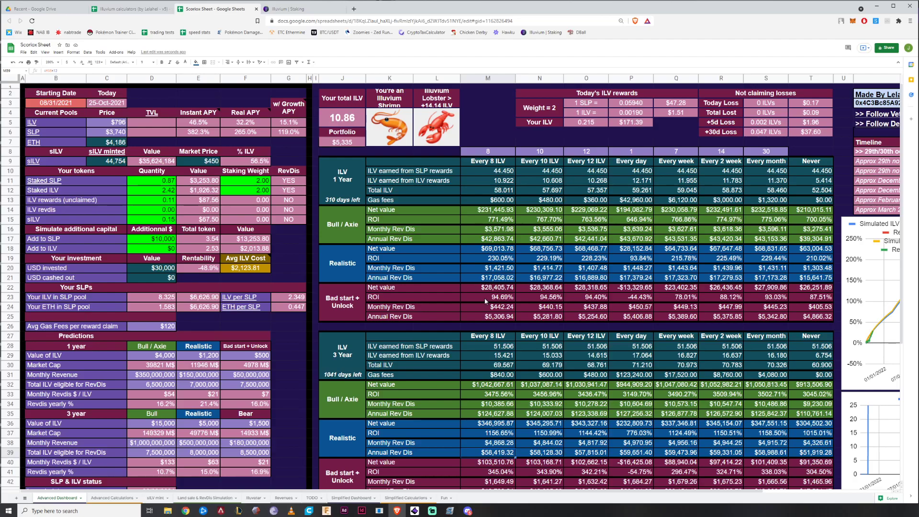
left_click(489, 282)
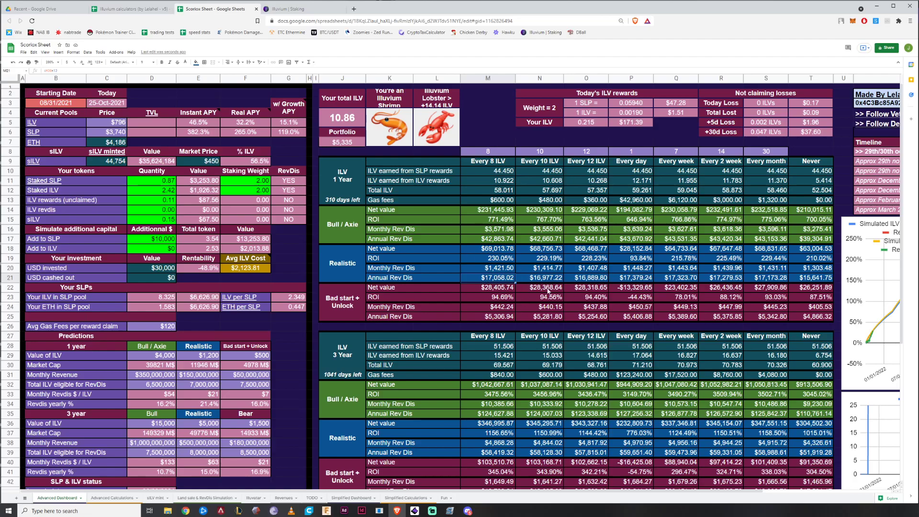
left_click(169, 242)
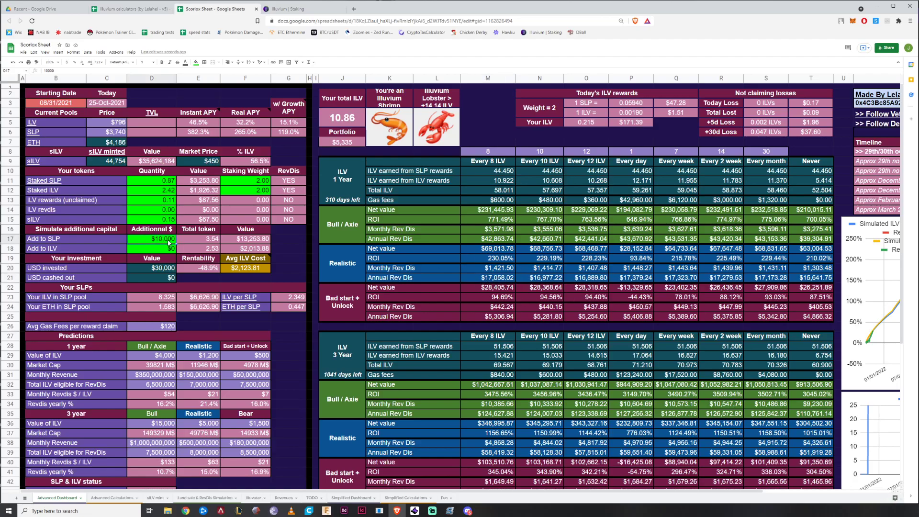
Step: Raise the Add to SLP amount to $20,000 and check the updated Realistic annual revenue
type("20000")
left_click(208, 242)
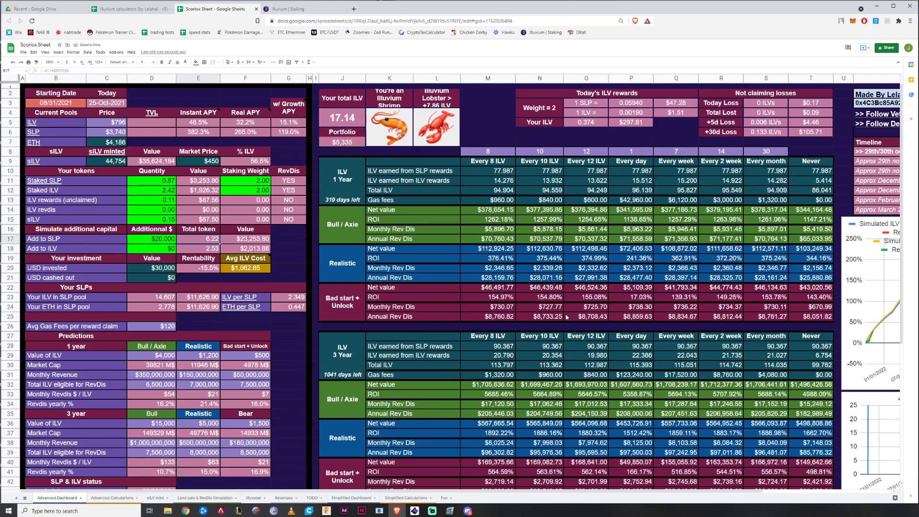
left_click(503, 278)
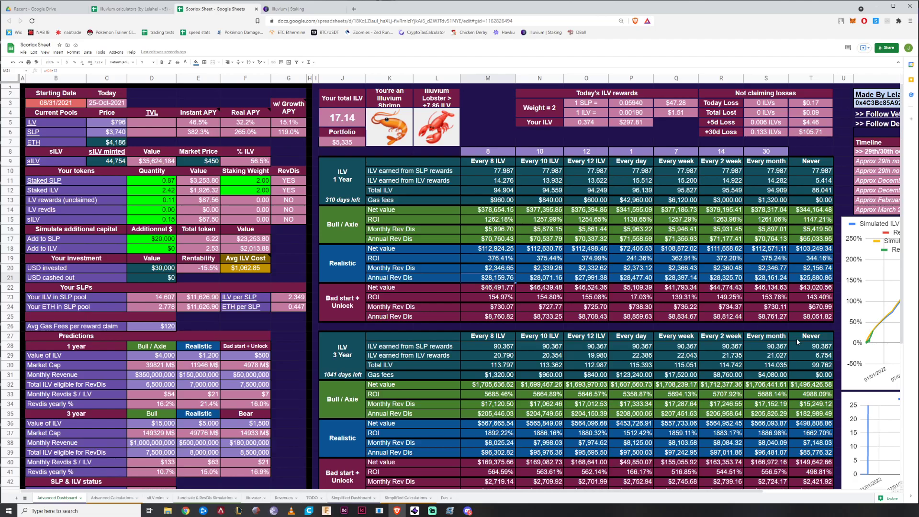
Step: Switch to VLC and play the phone recording of the mobile calculator
left_click_drag(749, 492, 873, 488)
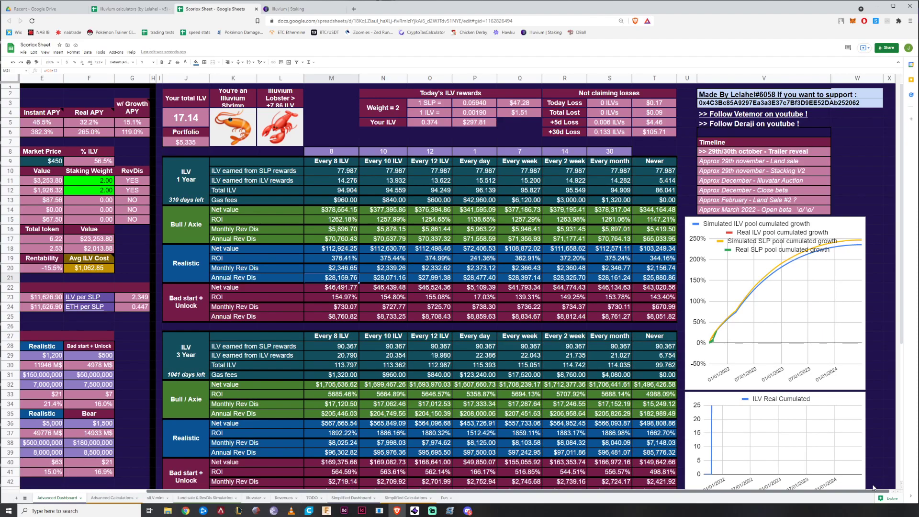
left_click_drag(872, 488, 741, 490)
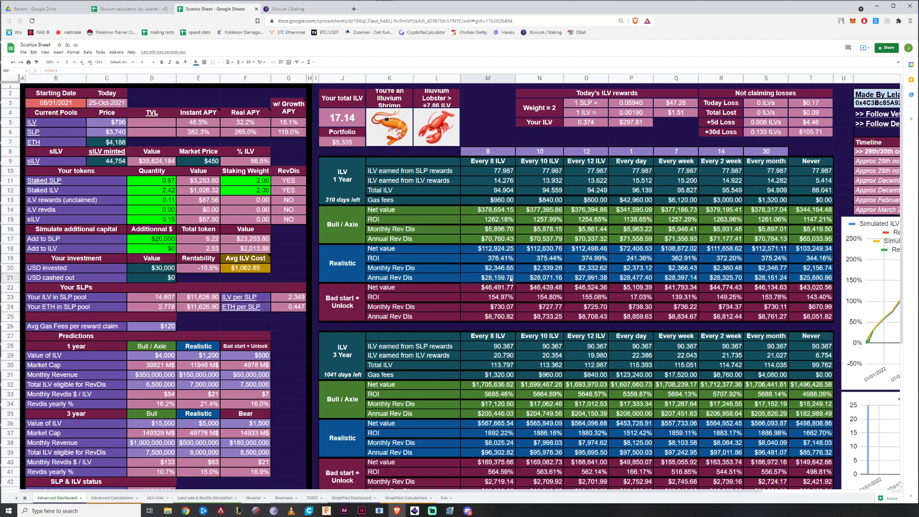
left_click(291, 510)
key("space")
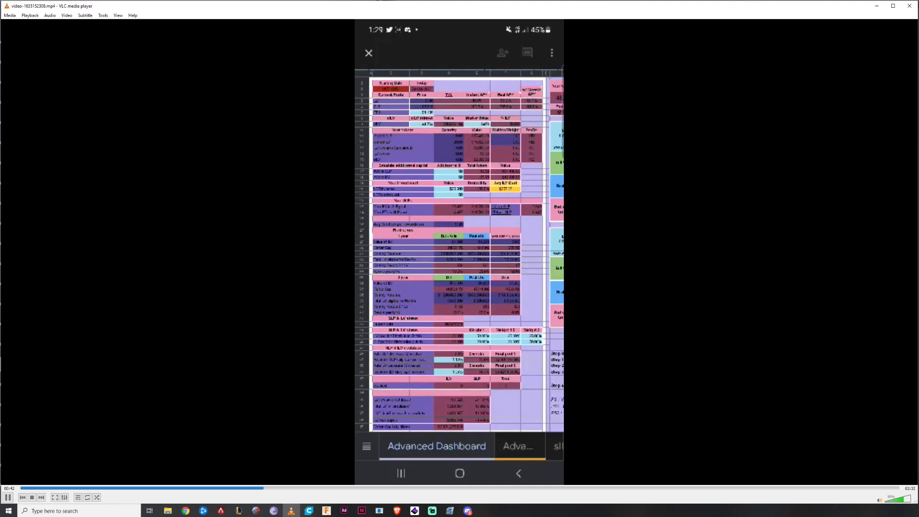
Step: Pause the phone recording briefly, then resume it until the mobile options menu appears
key("space")
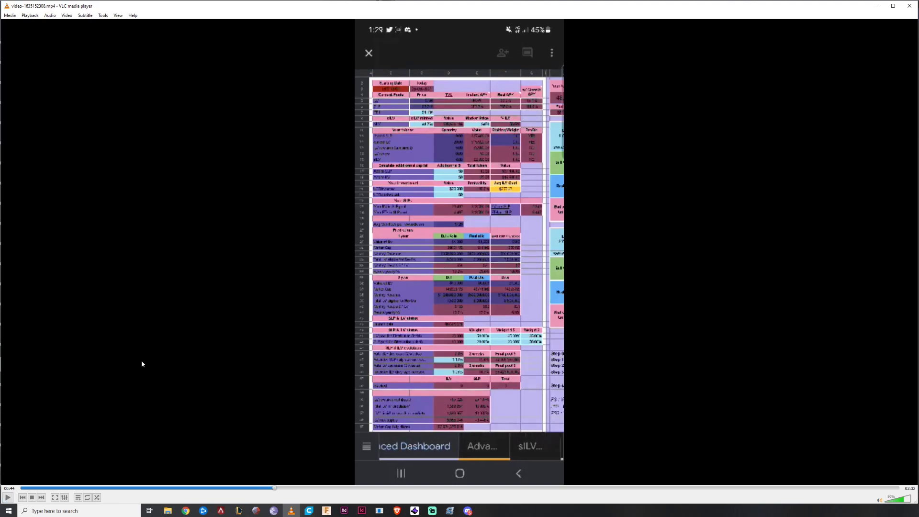
left_click(7, 497)
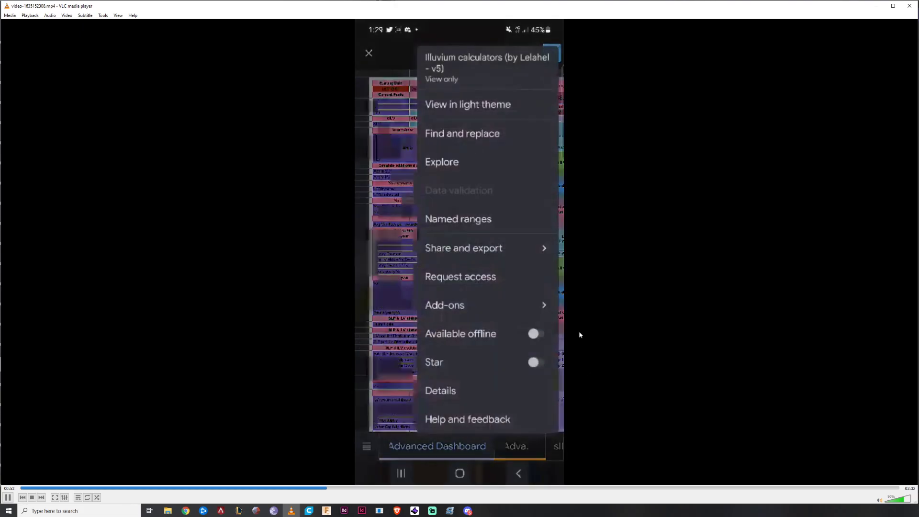
Step: Pause on the mobile options menu, then resume to where the calculator copy is made
key("space")
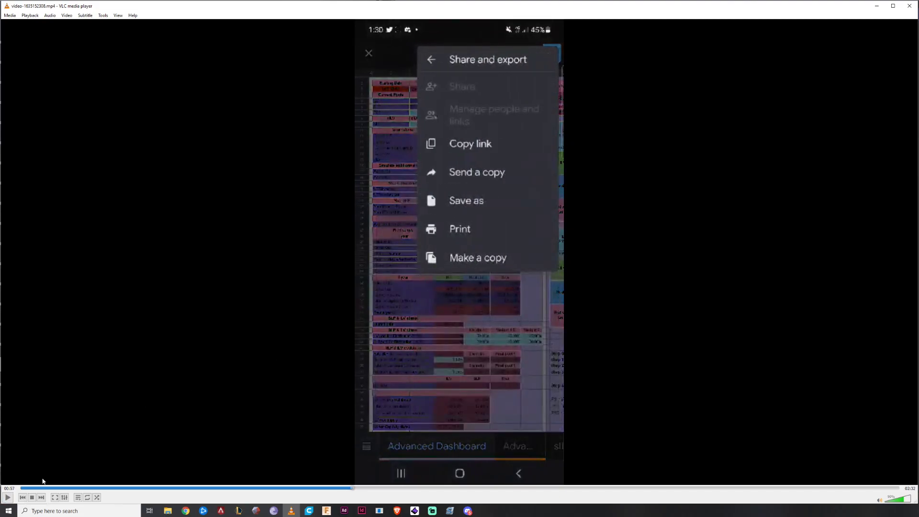
left_click(9, 498)
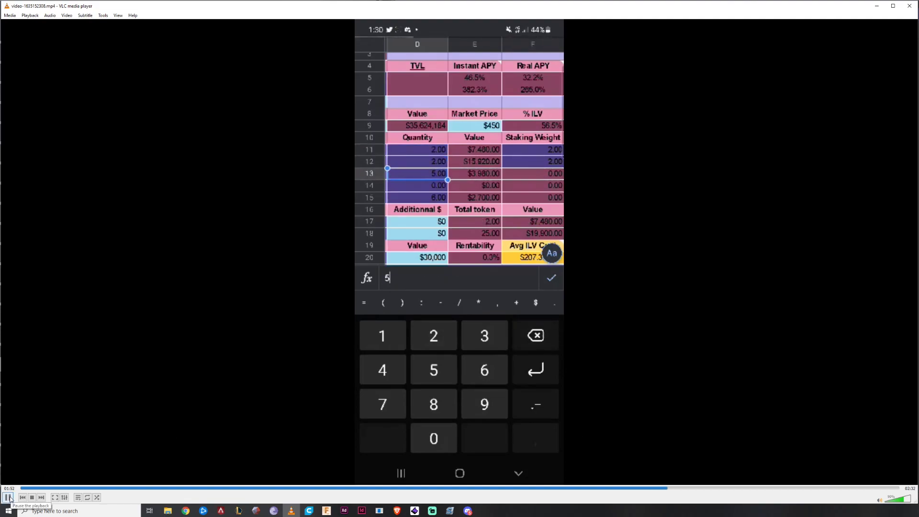
Step: Pause the recording on the token holdings being entered in the mobile copy
left_click(8, 497)
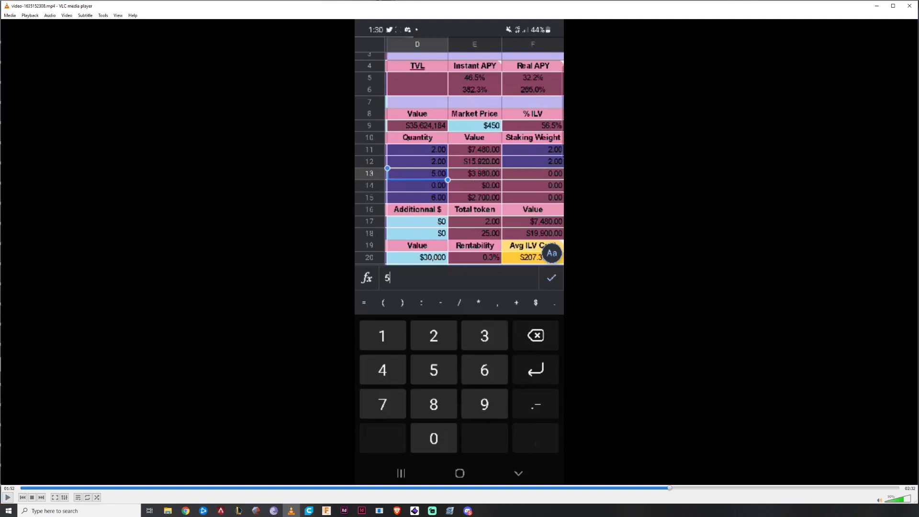